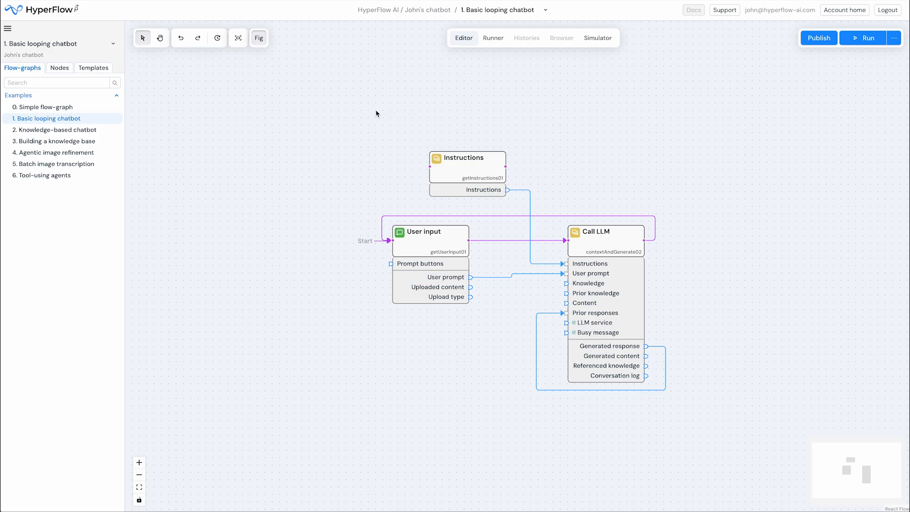
View the PDF-base Knowledge DB Builder template in the Knowledge DBs group
click(515, 11)
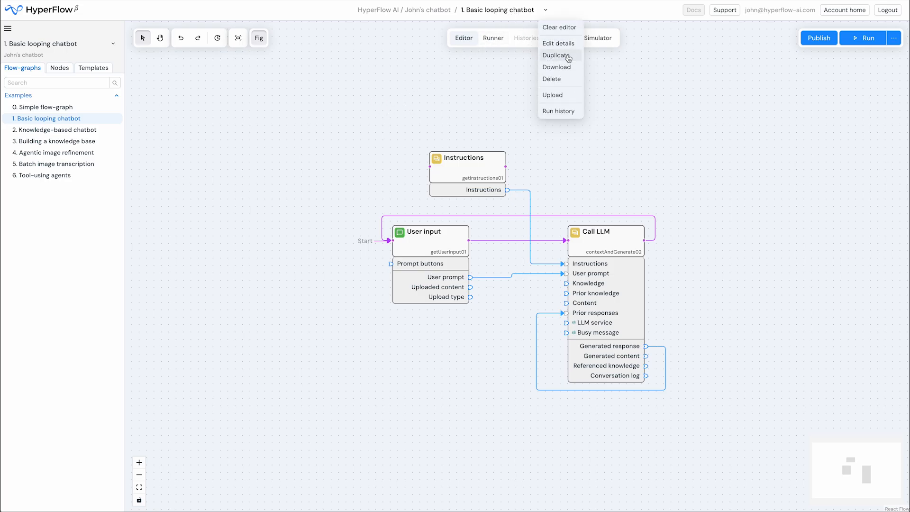
click(94, 69)
click(57, 106)
click(57, 118)
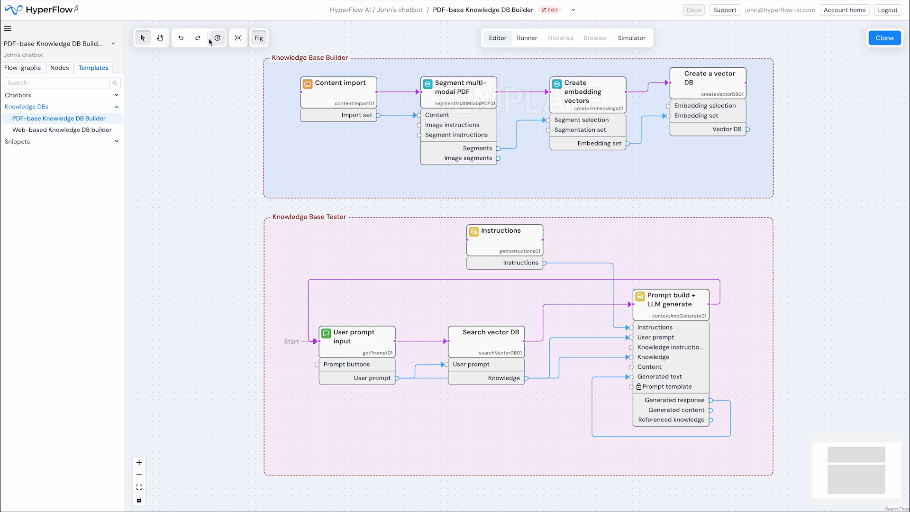
Start a new flow-graph and name it with the owner's first name in the possessive followed by "new bot"
click(9, 29)
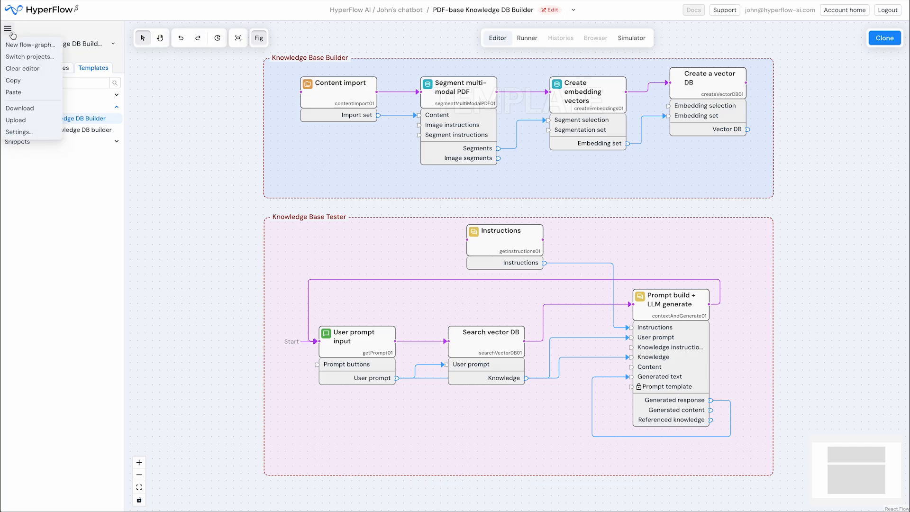
click(18, 45)
click(435, 80)
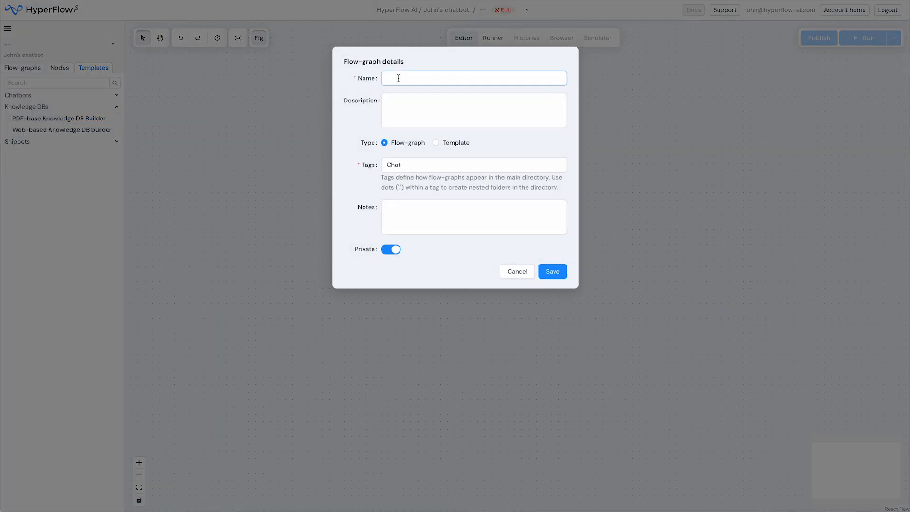
text(Joh)
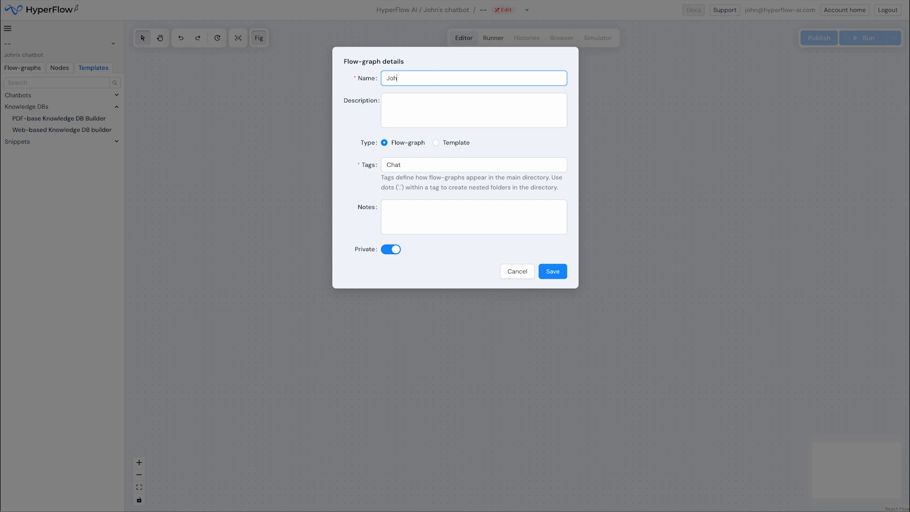
text(n's new bot)
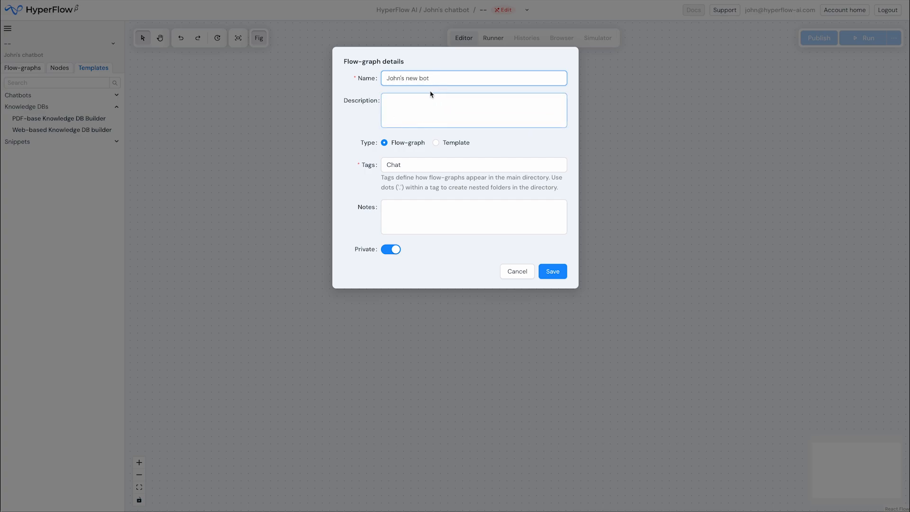
Set the flow-graph's tag to "My bots", make it non-private, and save its details
double_click(399, 165)
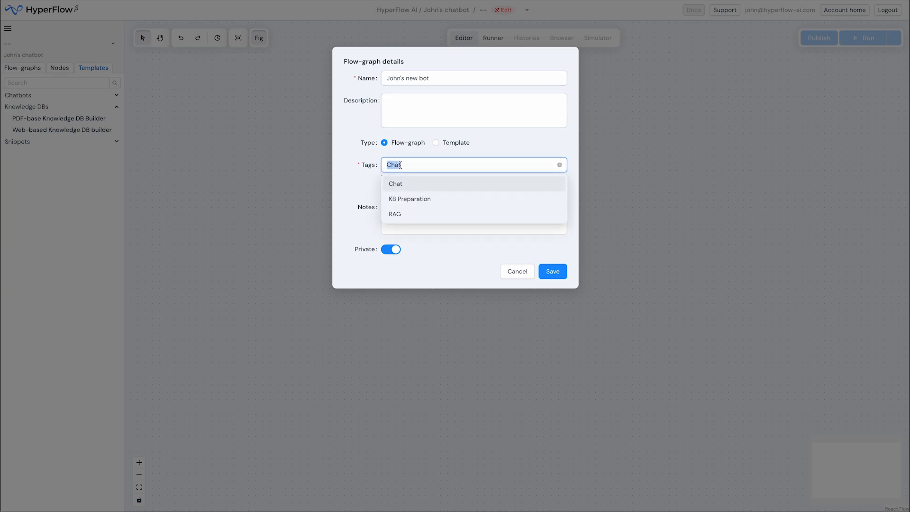
text(My bots)
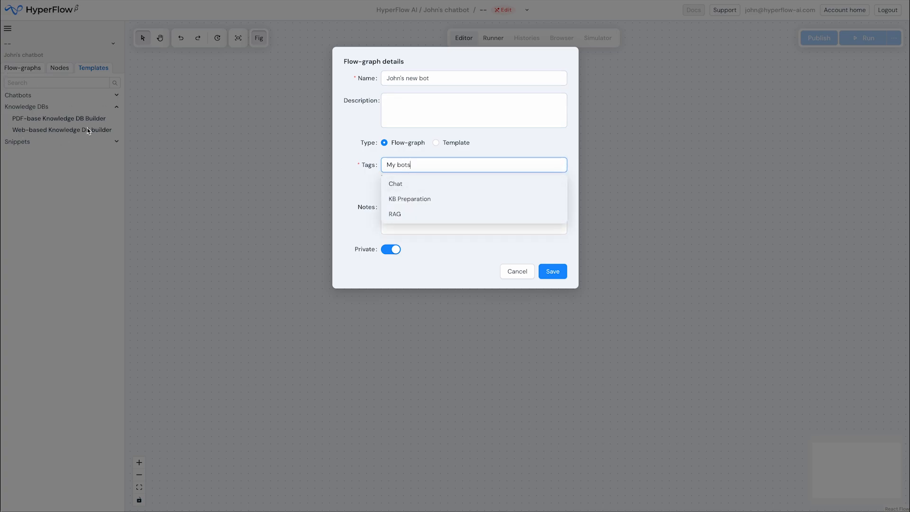
click(387, 260)
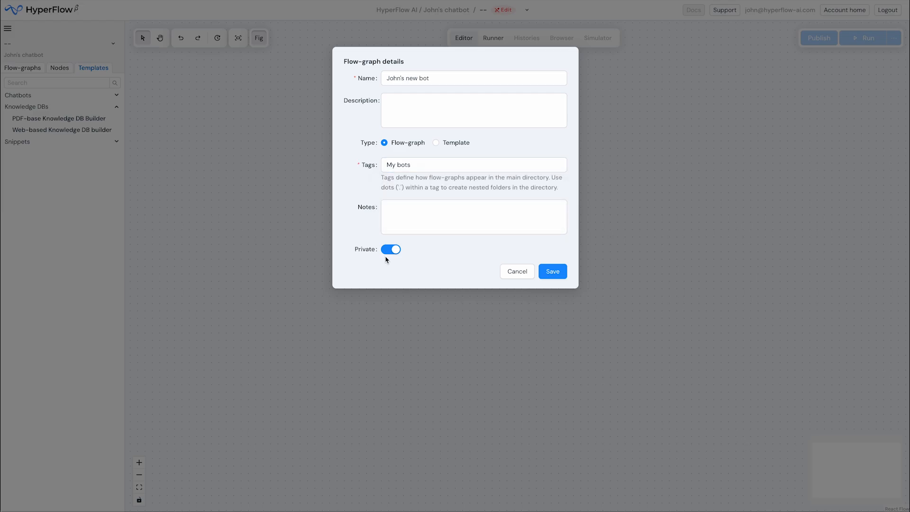
click(389, 249)
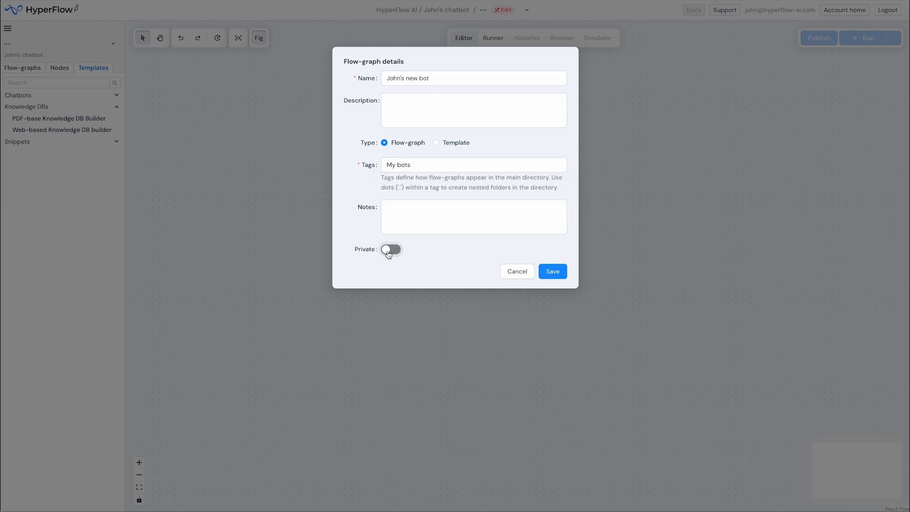
click(552, 272)
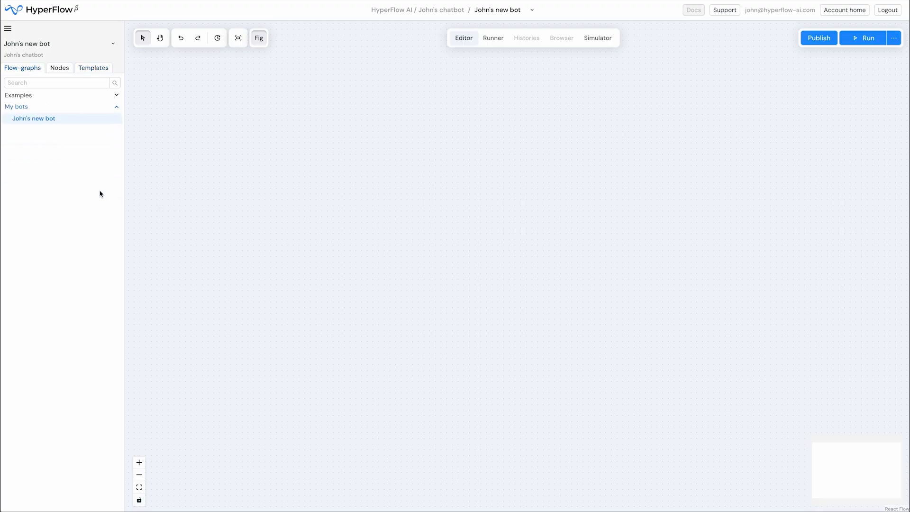
Review the new flow-graph's details and close them without making changes
click(531, 15)
click(544, 45)
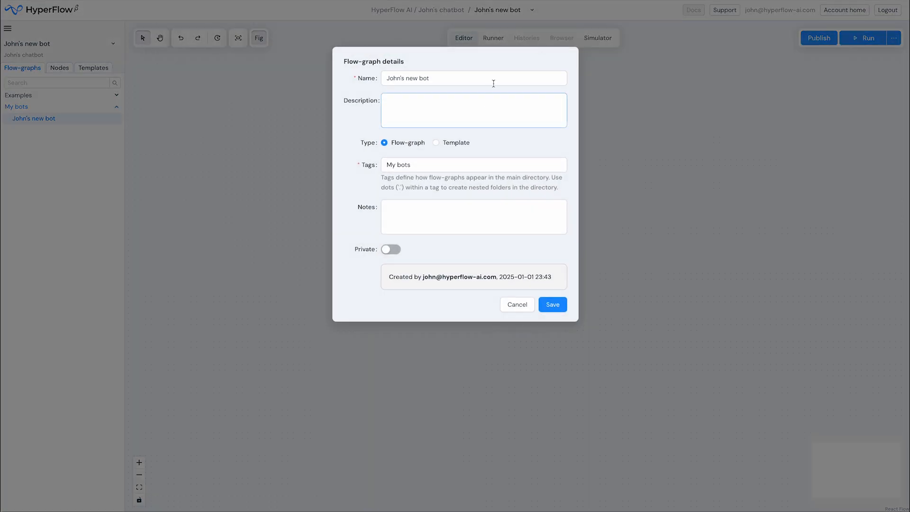
click(519, 308)
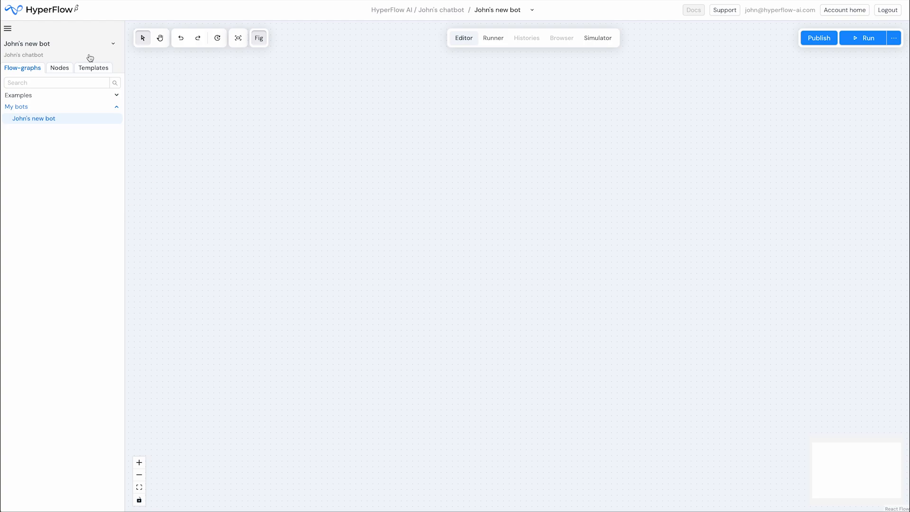
Add a User input chat node to the left part of the empty canvas
click(57, 69)
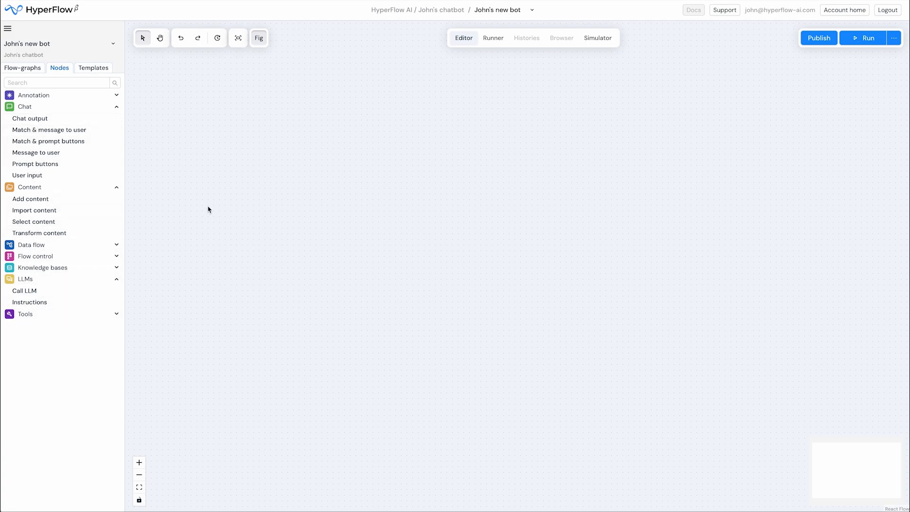
click(61, 245)
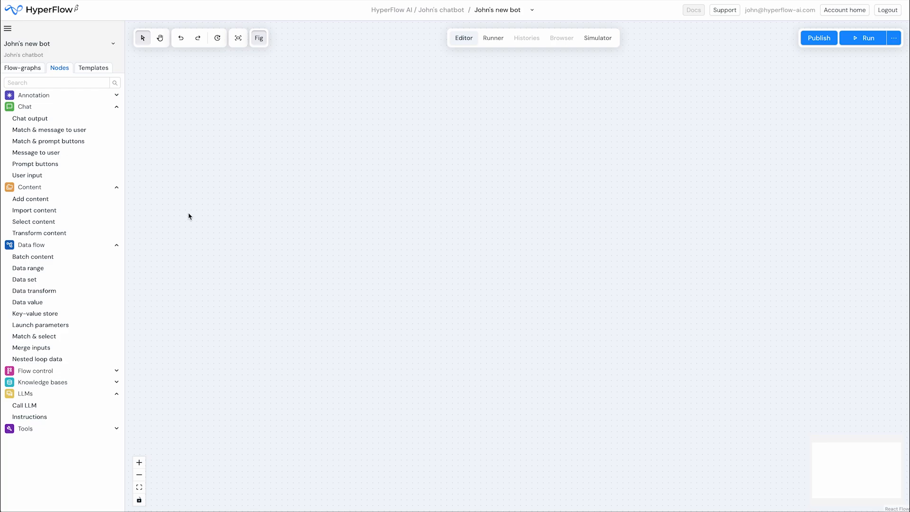
drag(41, 178, 325, 211)
click(525, 249)
drag(525, 249, 303, 230)
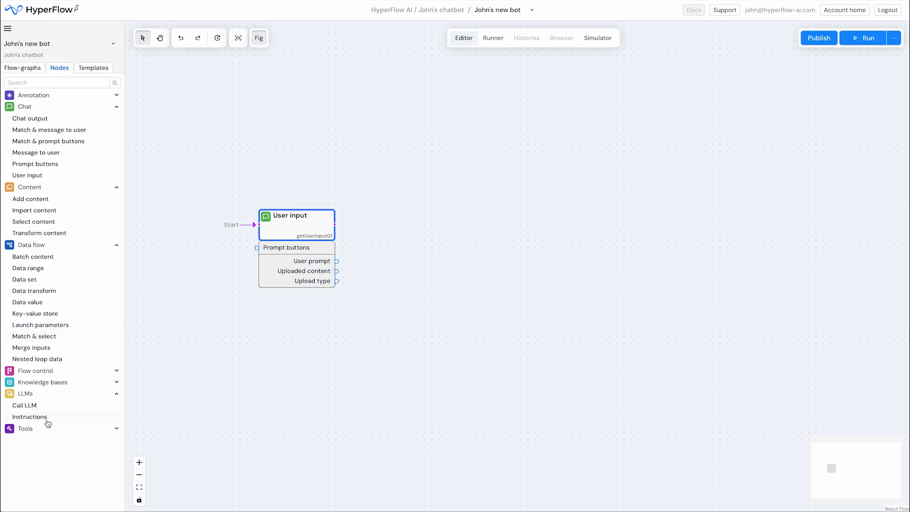
Add a Call LLM node to the right of User input and shift User input slightly closer to it
click(25, 408)
drag(25, 408, 480, 227)
click(587, 227)
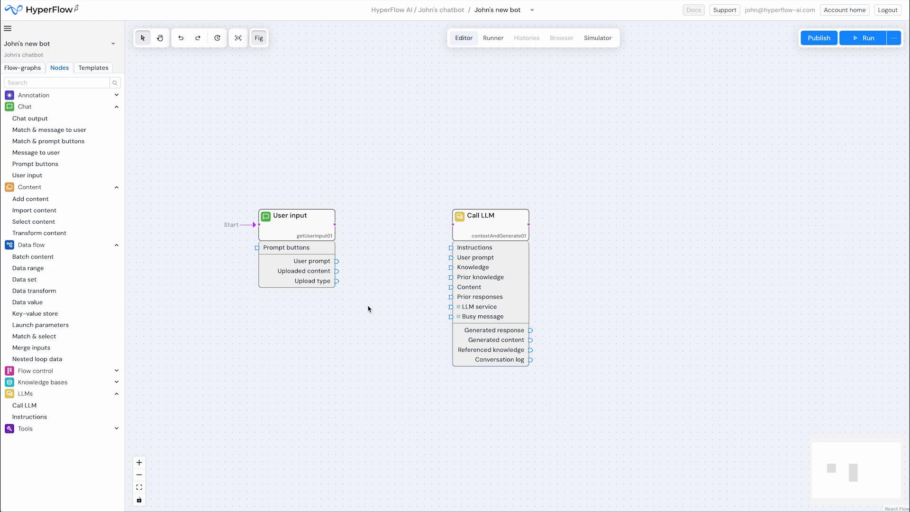
drag(291, 229, 318, 229)
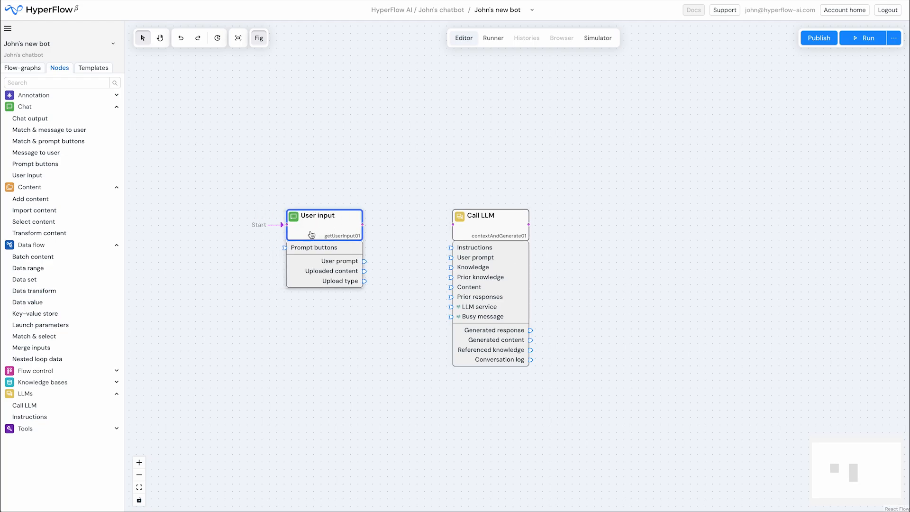
click(201, 327)
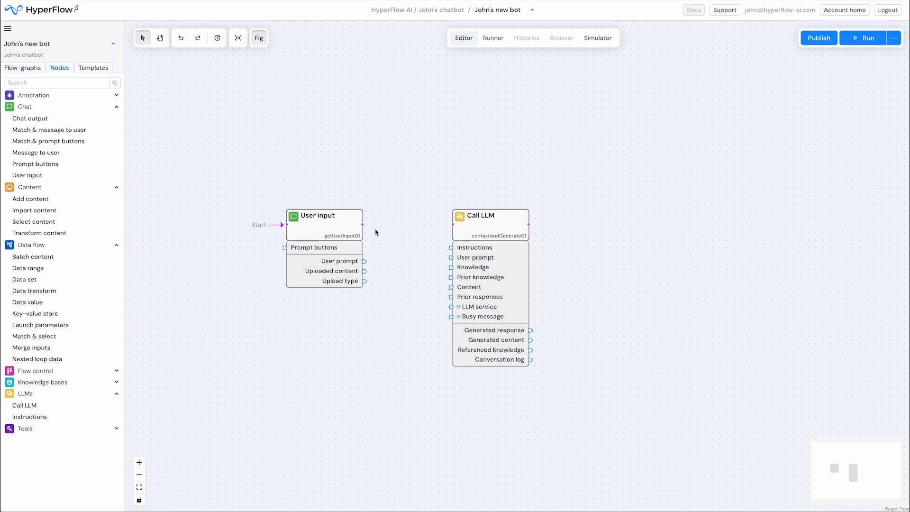
Link User input and Call LLM in an execution loop, and connect the User prompt output to Call LLM's User prompt input
drag(363, 224, 452, 224)
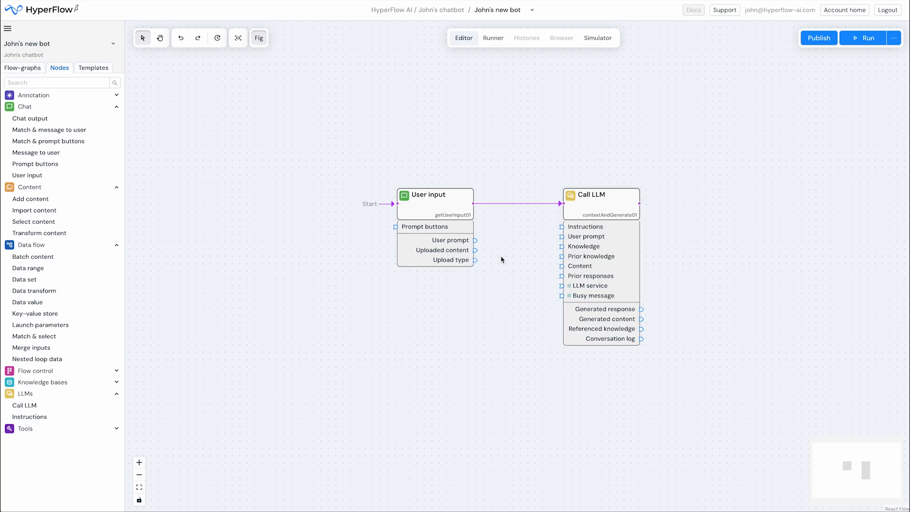
drag(474, 240, 558, 237)
drag(639, 203, 405, 201)
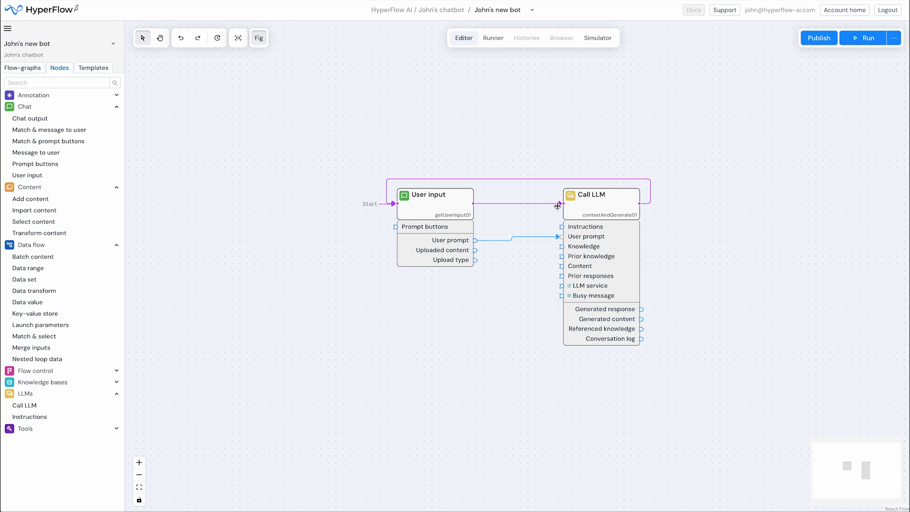
Detach the execution link between User input and Call LLM, and reconnect it to Call LLM
drag(559, 205, 555, 216)
drag(543, 221, 558, 236)
drag(473, 203, 562, 205)
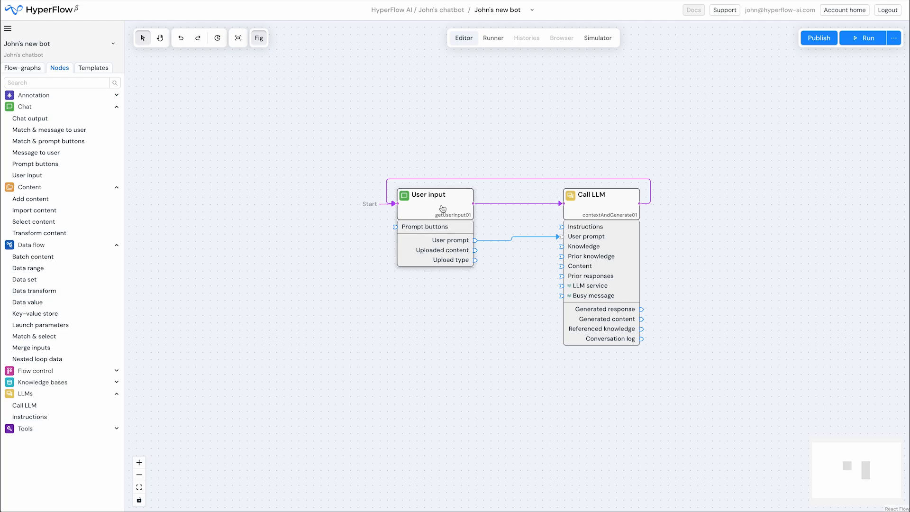
Move User input slightly closer to Call LLM, and shift both nodes together a little higher on the canvas
mouse_move(442, 209)
mouse_down()
mouse_move(448, 193)
mouse_move(417, 192)
mouse_move(471, 209)
mouse_move(466, 185)
mouse_move(448, 203)
mouse_up()
drag(378, 143, 672, 367)
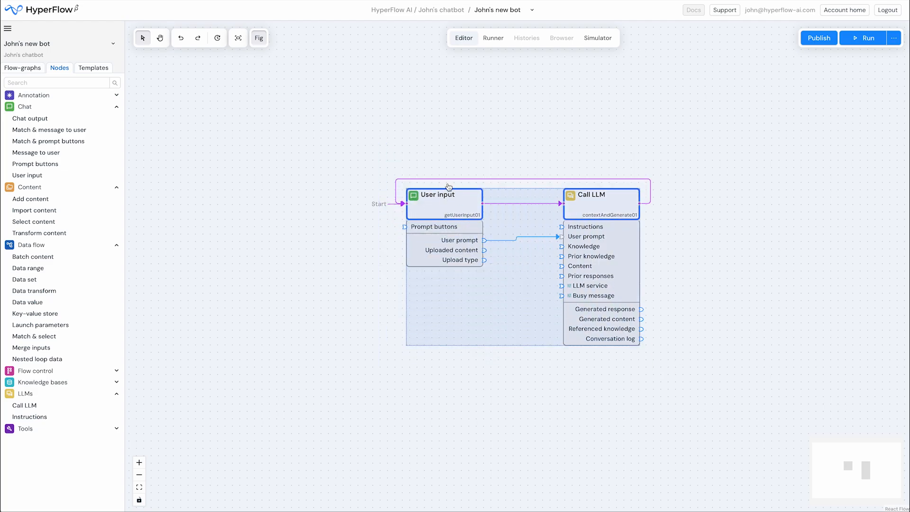
drag(449, 203, 440, 179)
click(323, 242)
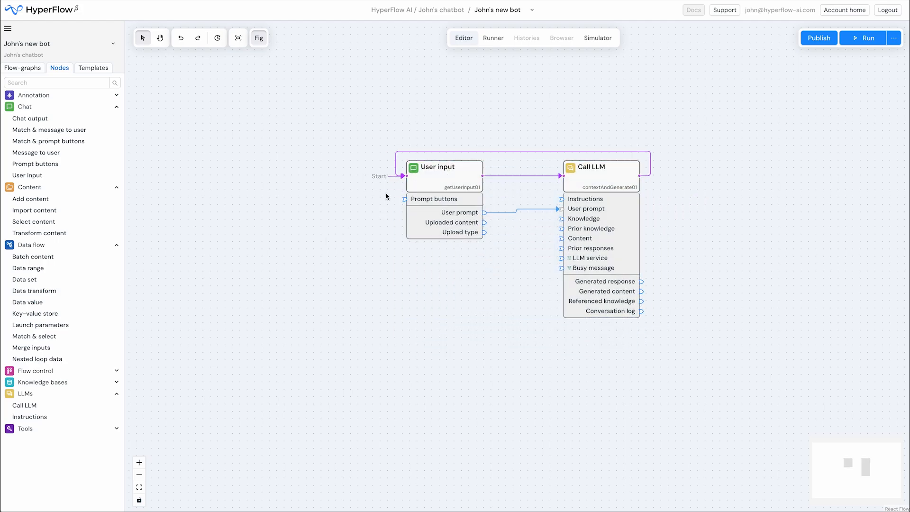
Delete the User input node and undo the deletion
right_click(439, 184)
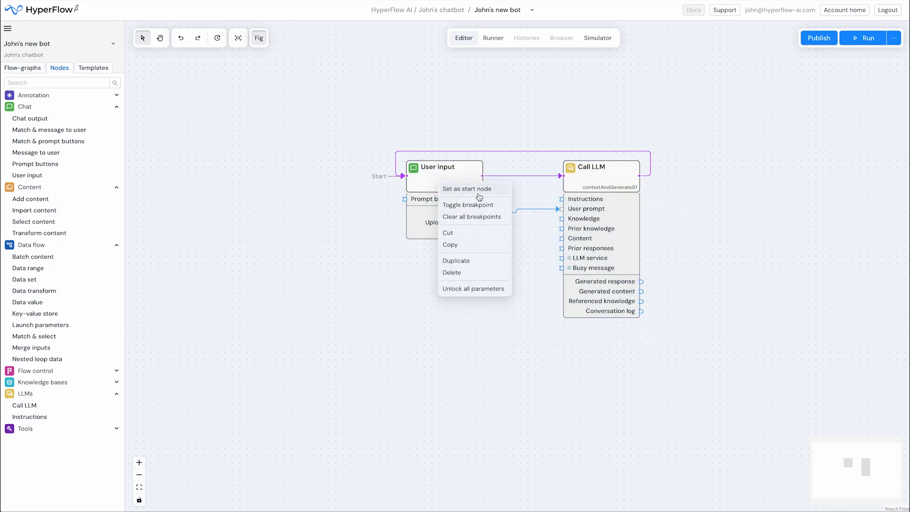
click(478, 276)
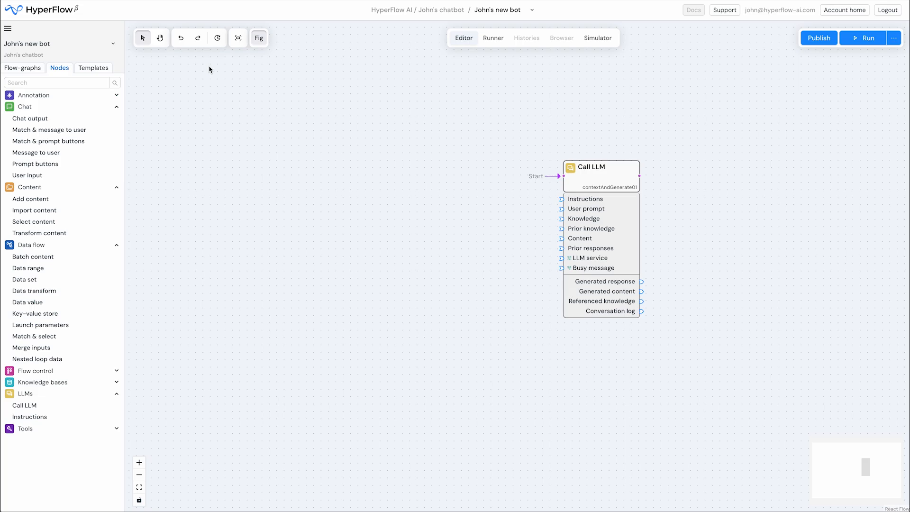
click(182, 40)
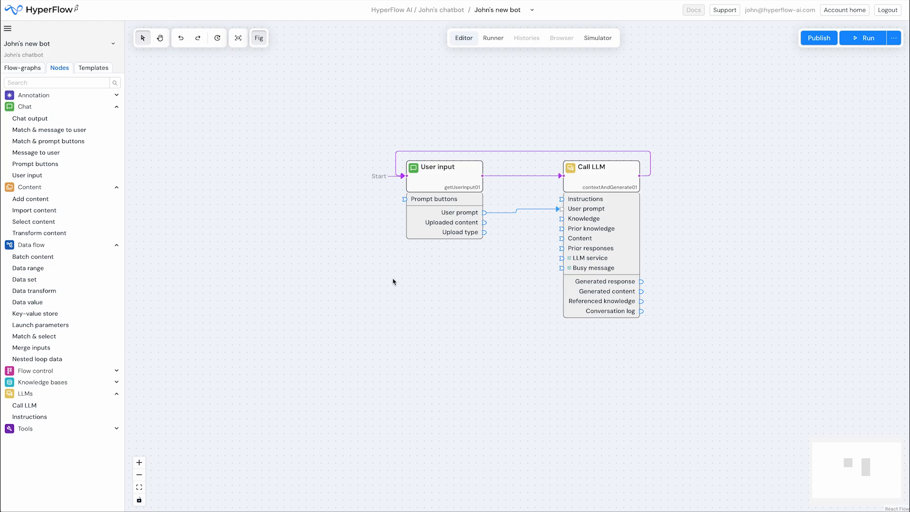
Copy and paste the linked User input and Call LLM nodes below the originals, and delete the pasted copies
drag(372, 93, 676, 357)
right_click(461, 179)
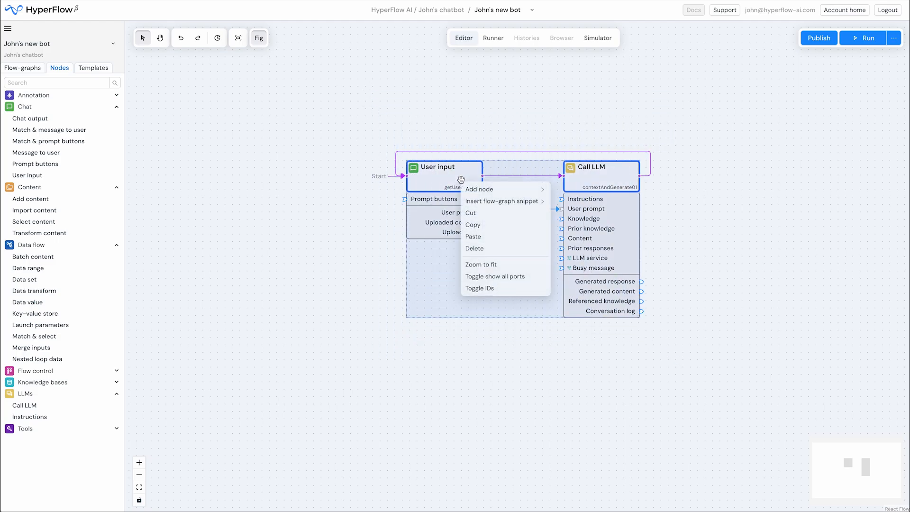
click(477, 225)
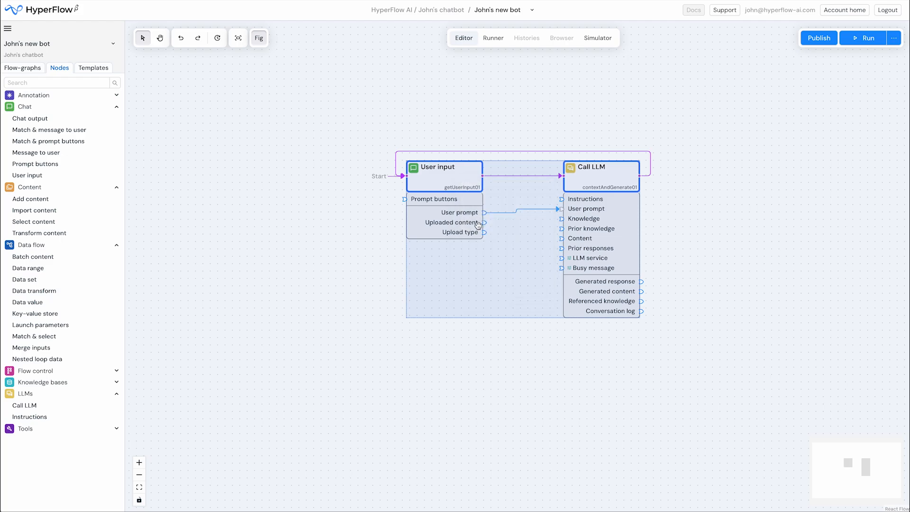
click(319, 250)
right_click(305, 290)
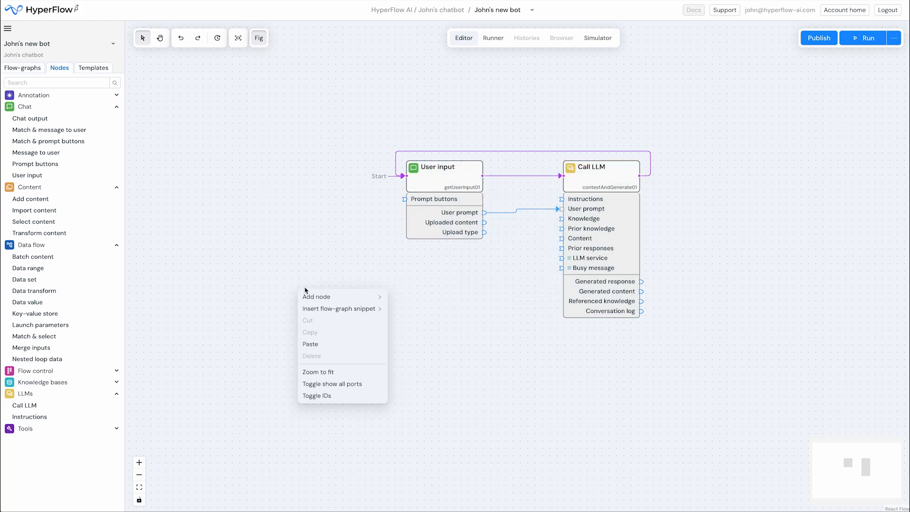
click(315, 344)
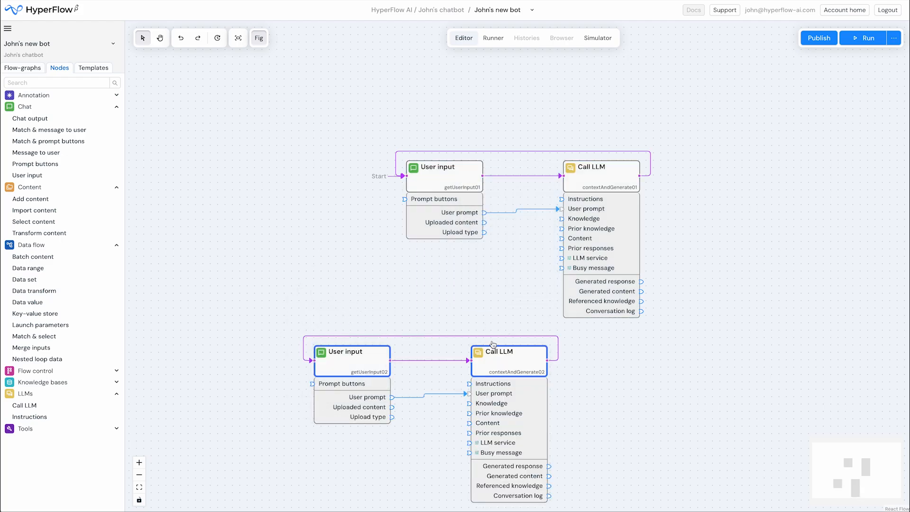
drag(498, 362, 416, 344)
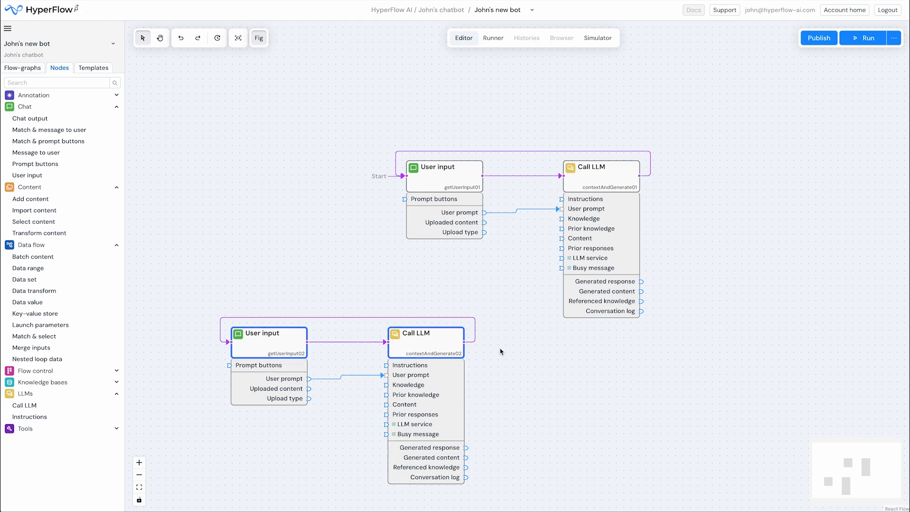
key(Delete)
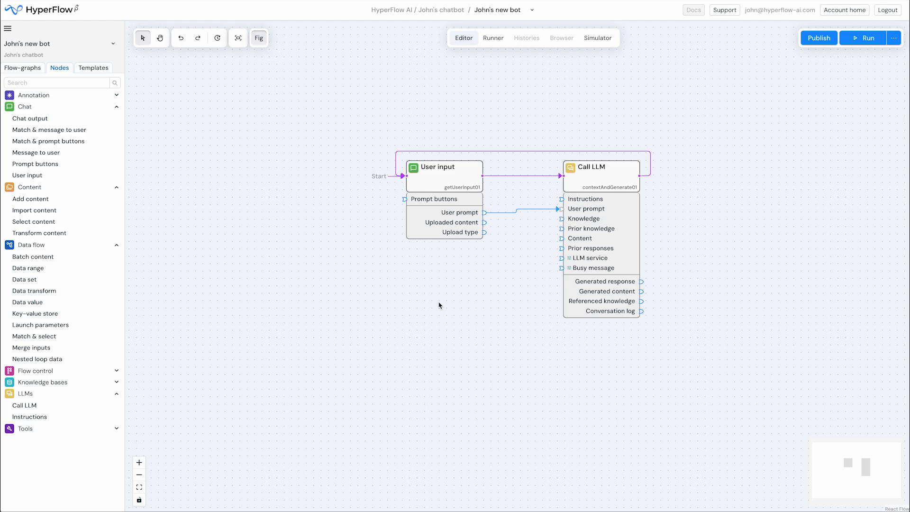
Open the User input node's settings and unlock its Mode parameter
click(441, 176)
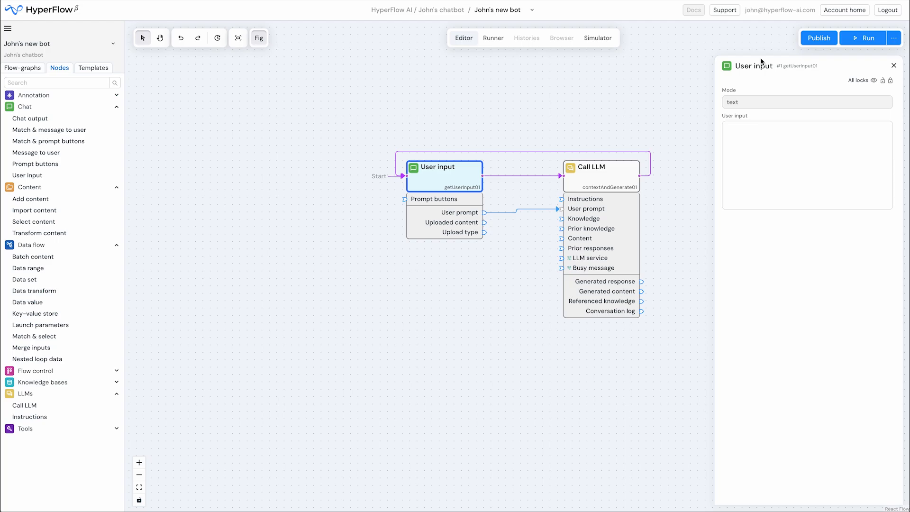
mouse_move(890, 93)
click(890, 93)
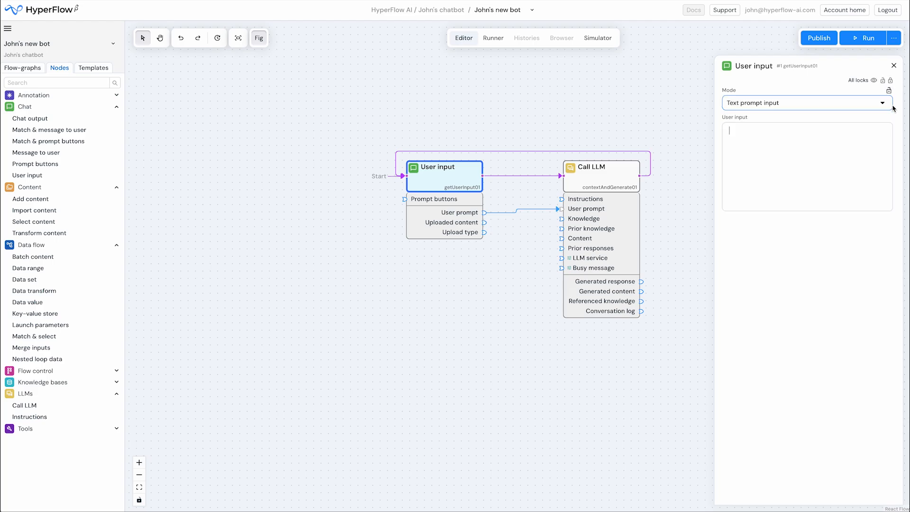
View the available Mode options of the User input node and keep Text prompt input
click(854, 195)
click(835, 258)
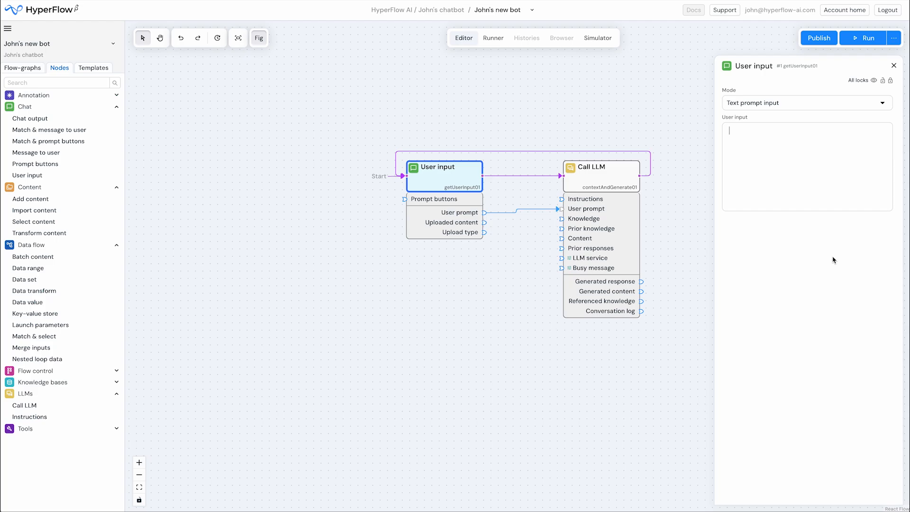
click(883, 103)
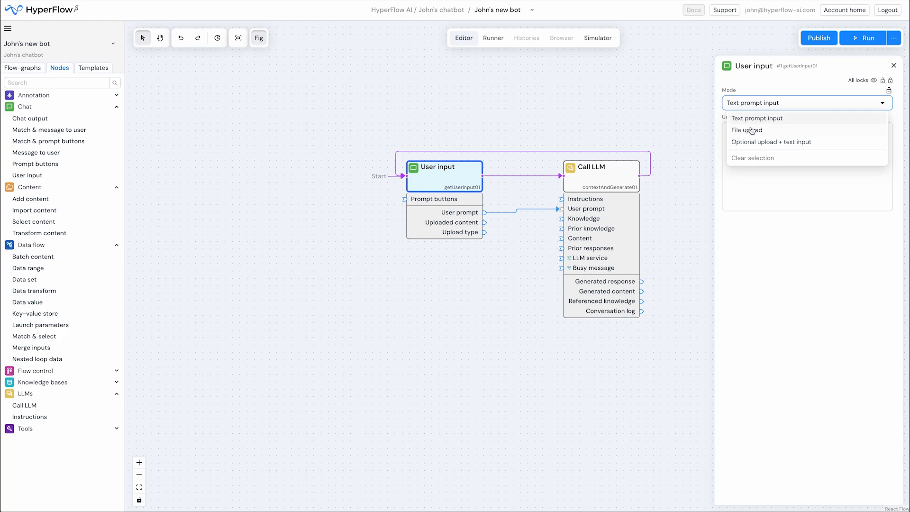
click(776, 245)
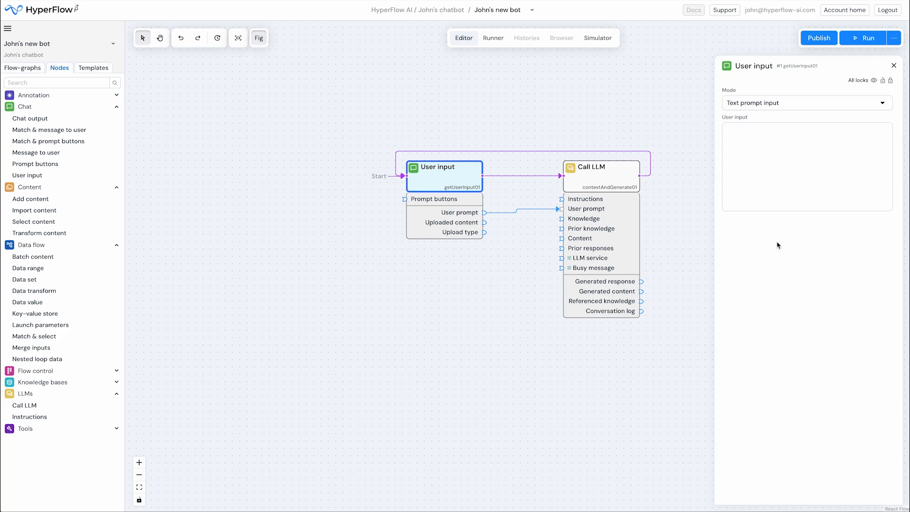
In the Call LLM node, unlock Role and keep it as Chat, and set the LLM service to OpenAI
click(607, 179)
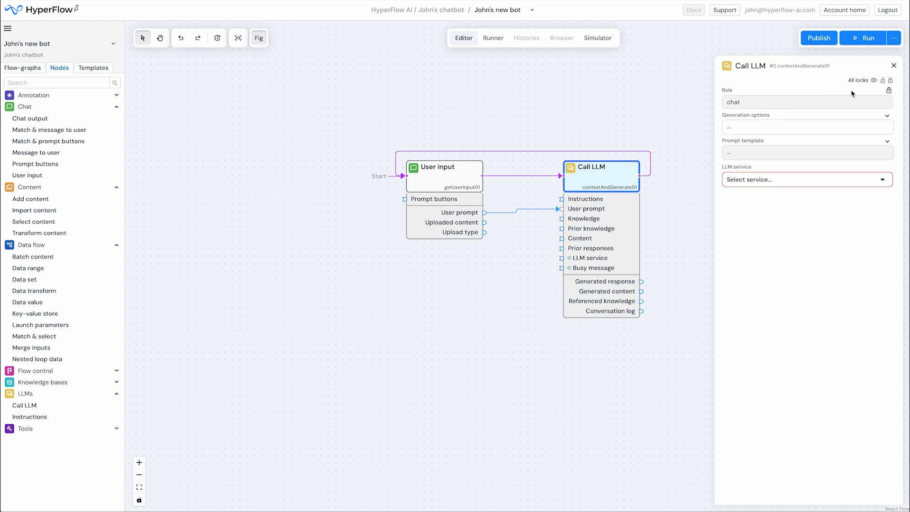
click(887, 92)
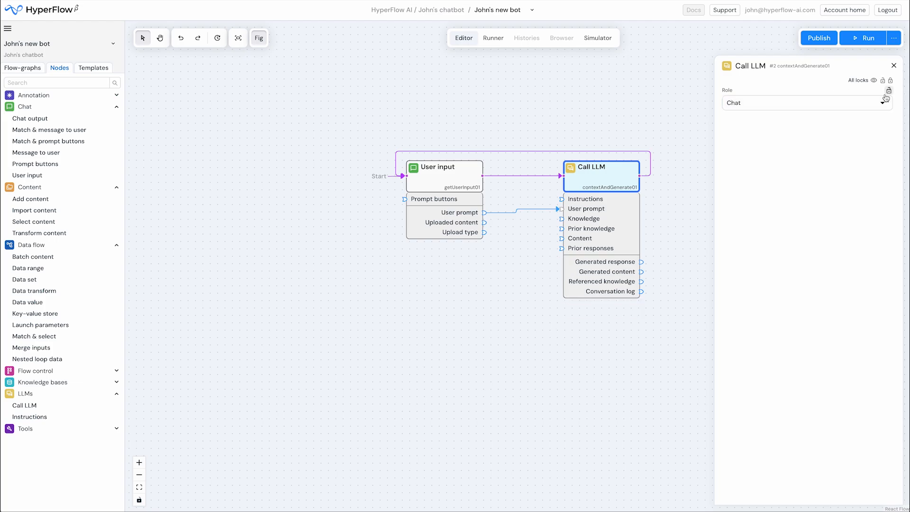
click(881, 101)
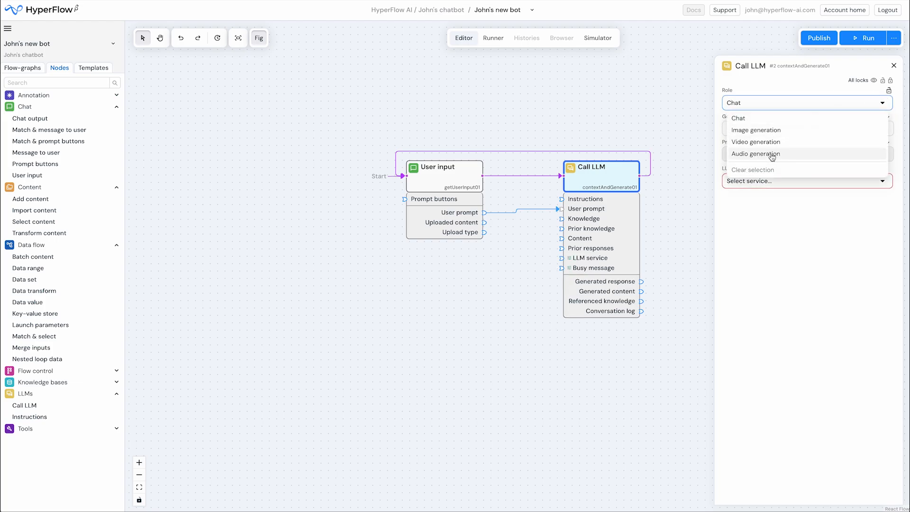
click(738, 118)
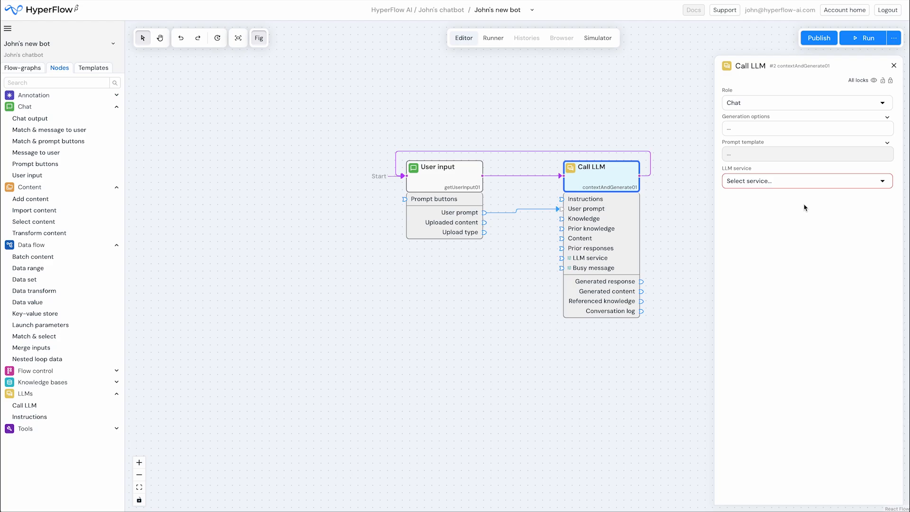
click(863, 186)
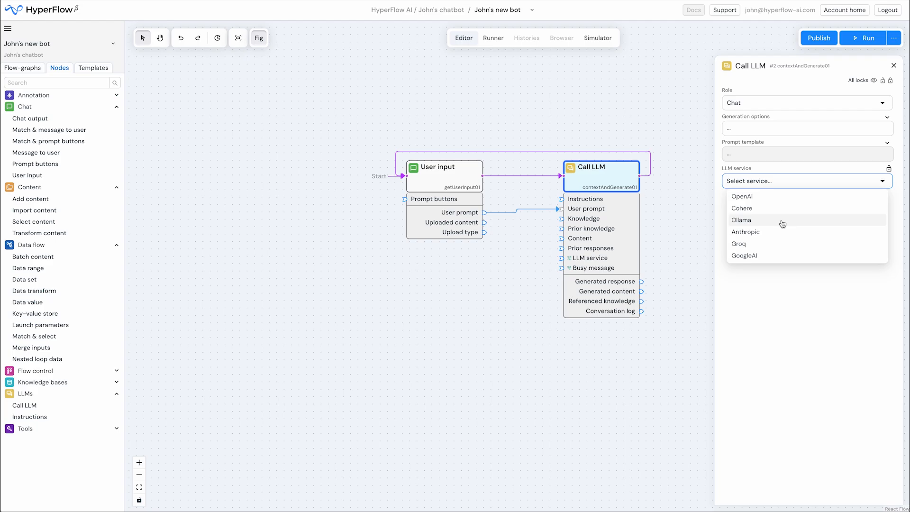
click(841, 197)
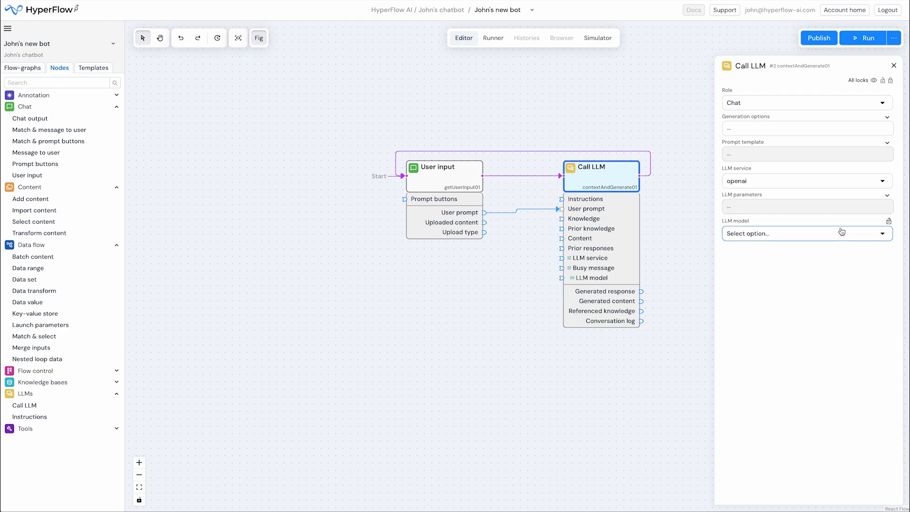
Look through the available LLM models for the Call LLM node without choosing one, and close its settings
click(817, 231)
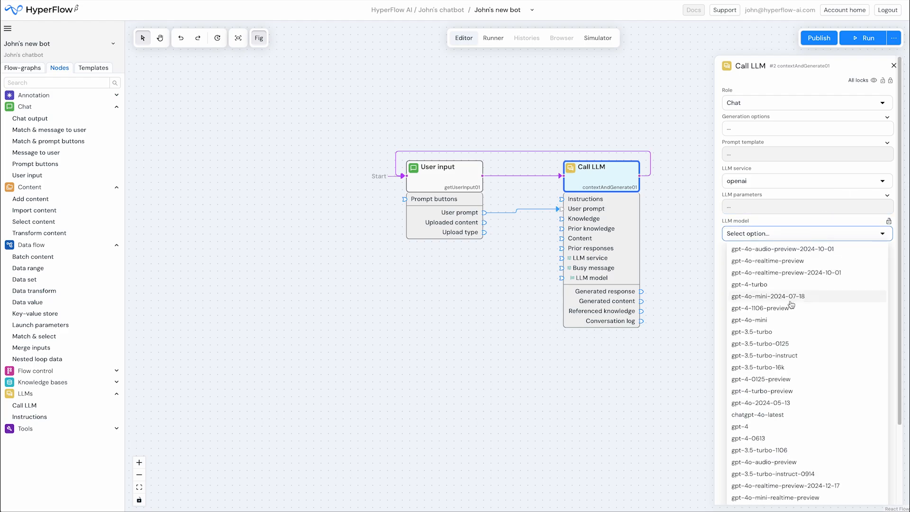
scroll(791, 304, down, 1)
scroll(790, 305, down, 1)
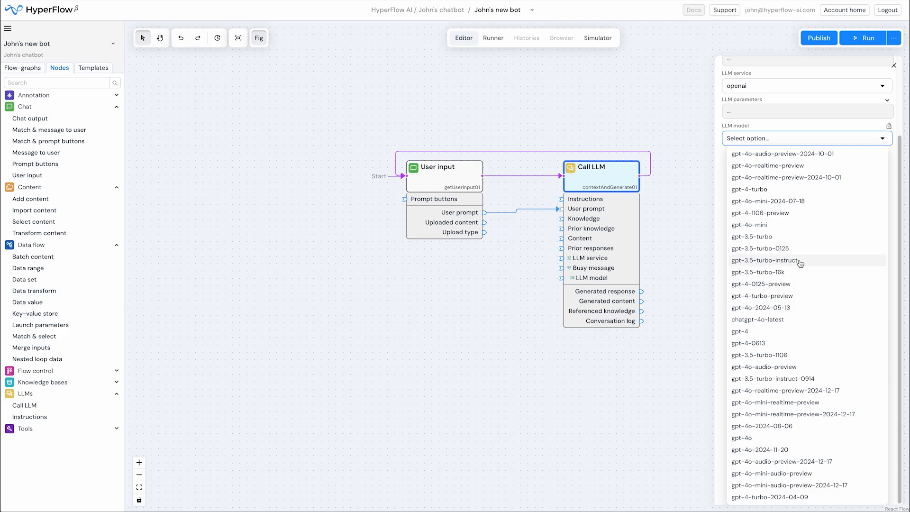
click(687, 209)
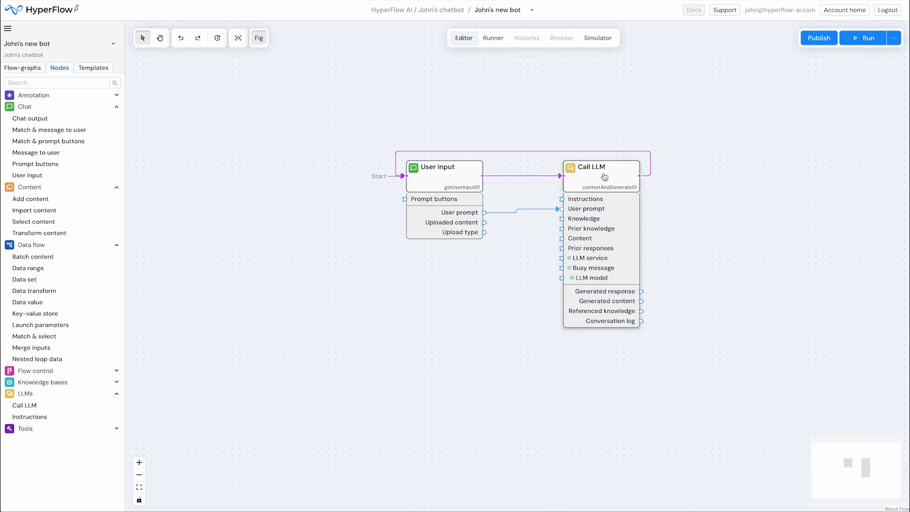
Reopen the Call LLM settings and examine the LLM parameters and Generation options
click(604, 177)
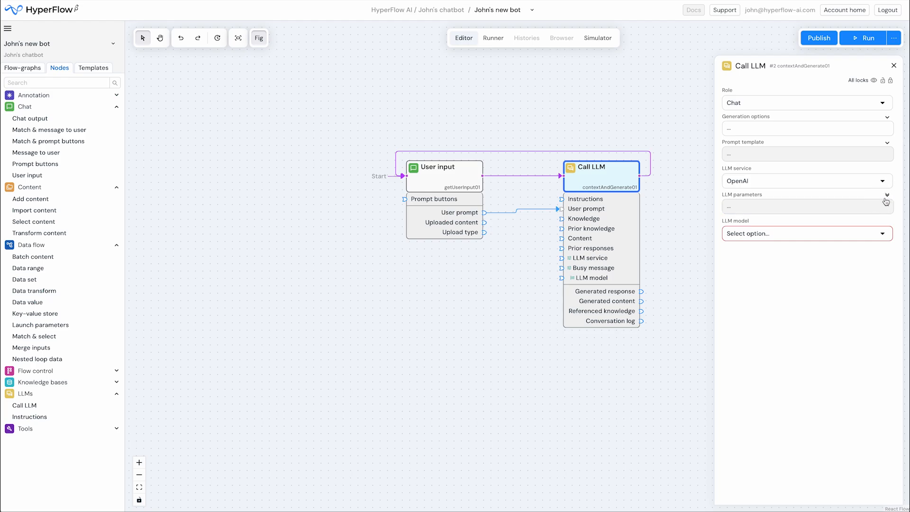
click(886, 197)
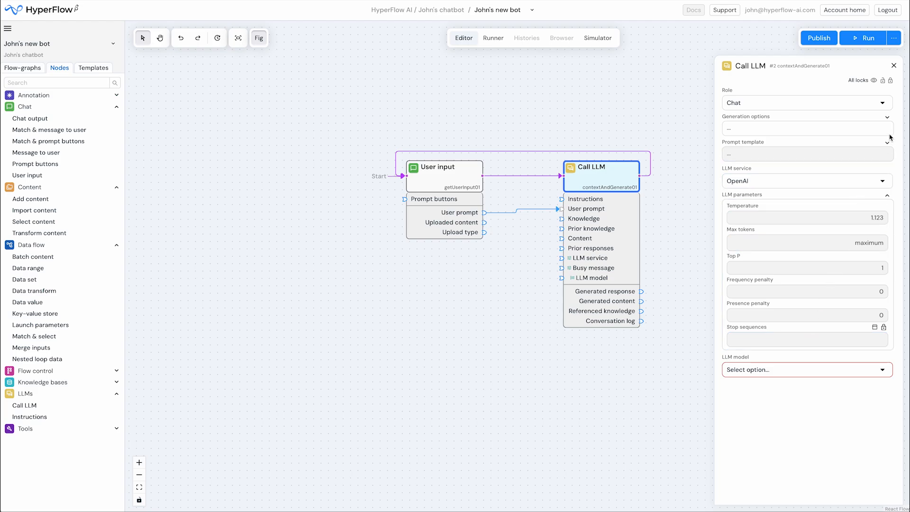
click(887, 118)
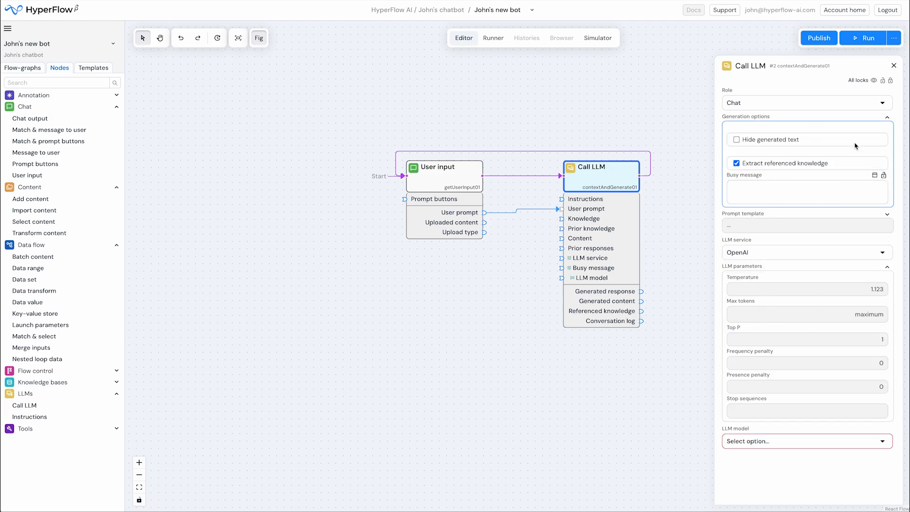
click(886, 117)
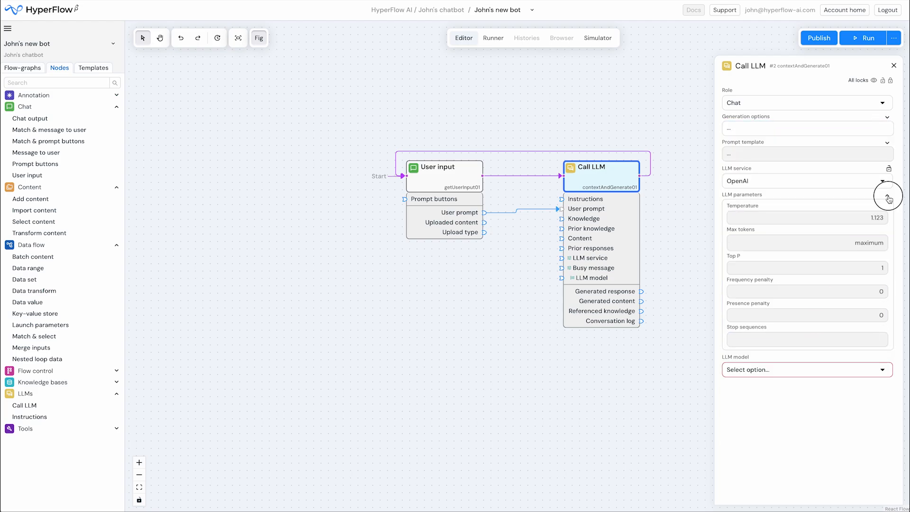
click(887, 194)
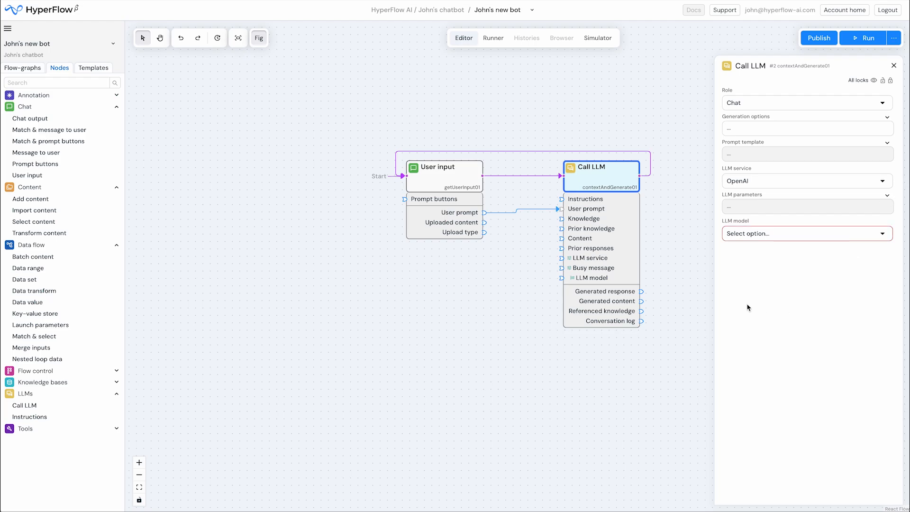
Connect Call LLM's Generated response output back to its own Prior responses input
click(685, 303)
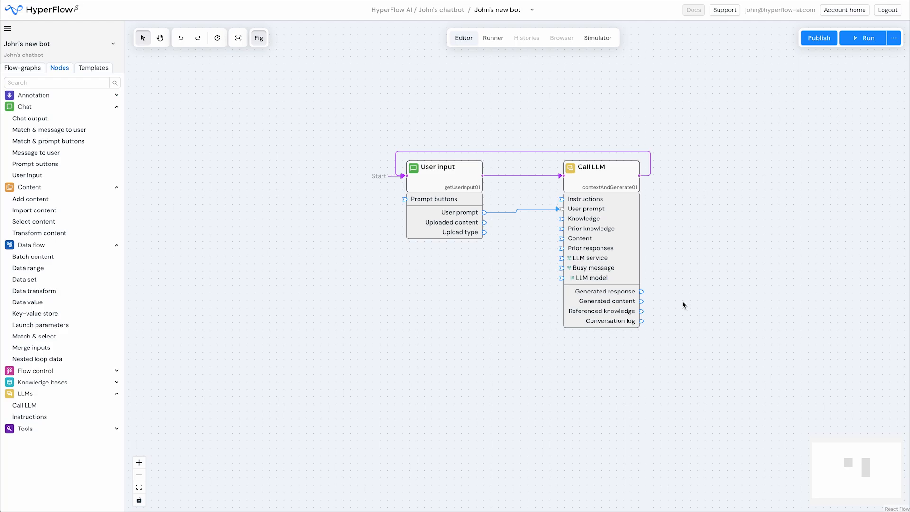
drag(642, 291, 554, 249)
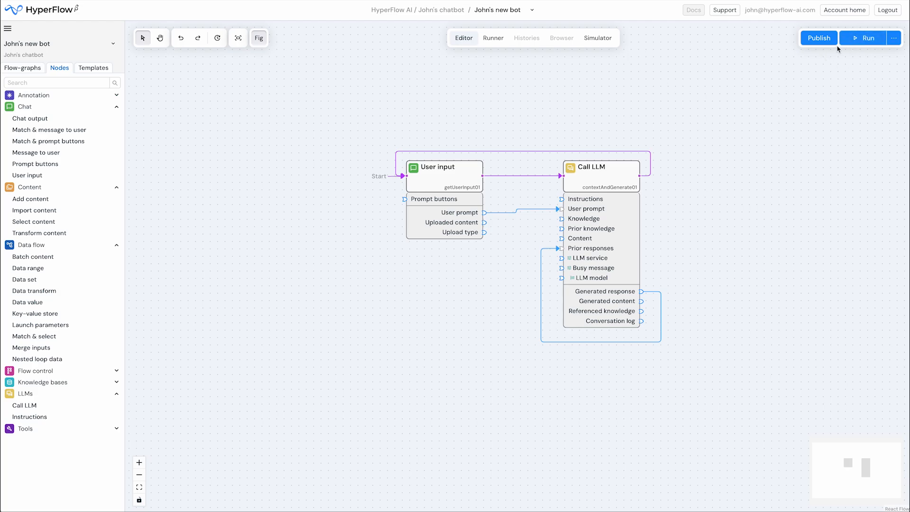
Run the flow-graph and submit the prompt "Why are there 7 colors in the rainbow" in the User input step
click(867, 39)
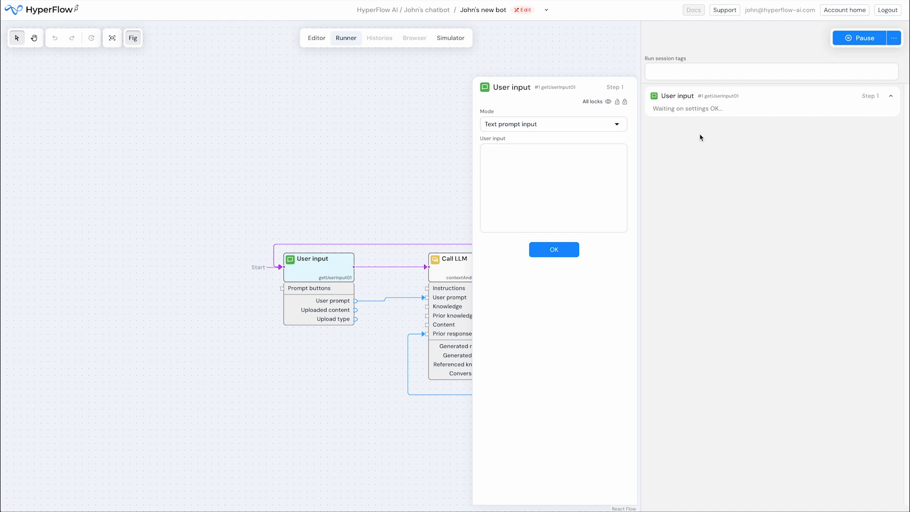
click(527, 160)
text(Why are t)
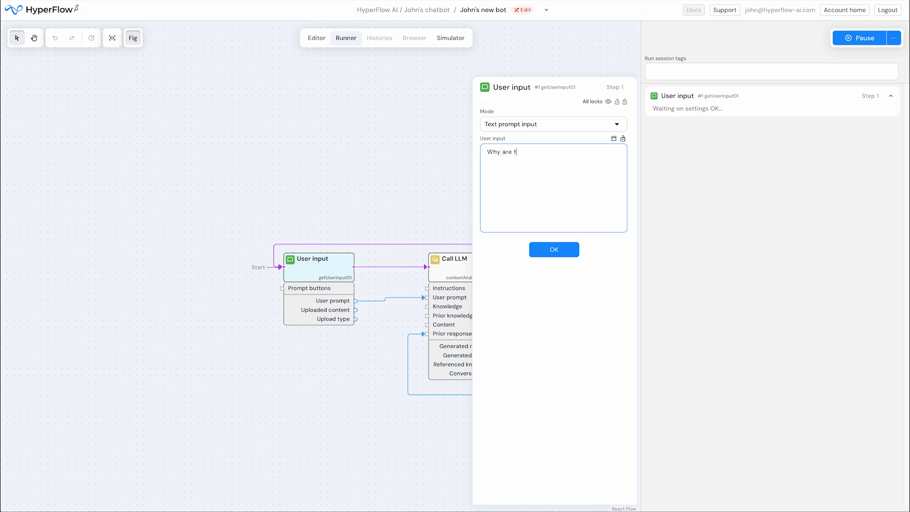
text(here 7 vpolo)
key(BackSpace)
text(coplor)
text( in the rainbow)
click(567, 254)
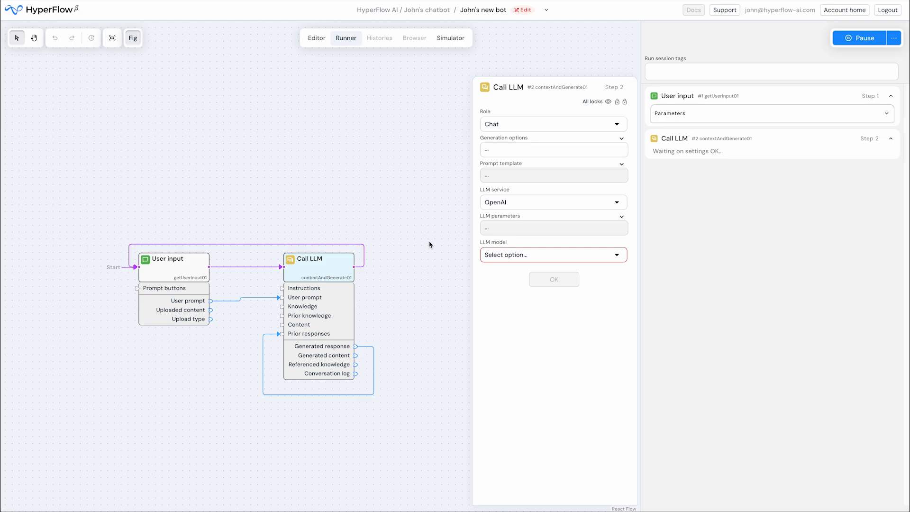
Set the Call LLM step's model to gpt-4o-mini, confirm its settings, and check the parameters logged for that step
click(496, 259)
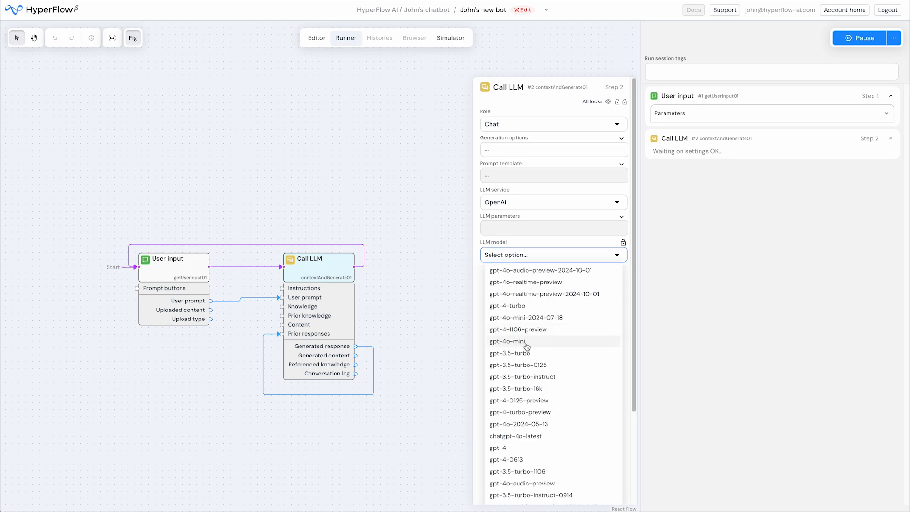
click(526, 343)
click(564, 289)
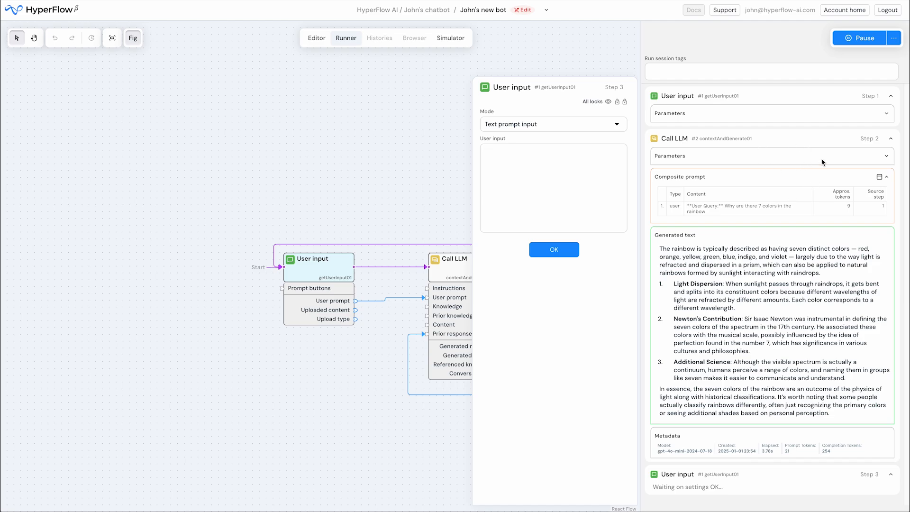
click(886, 160)
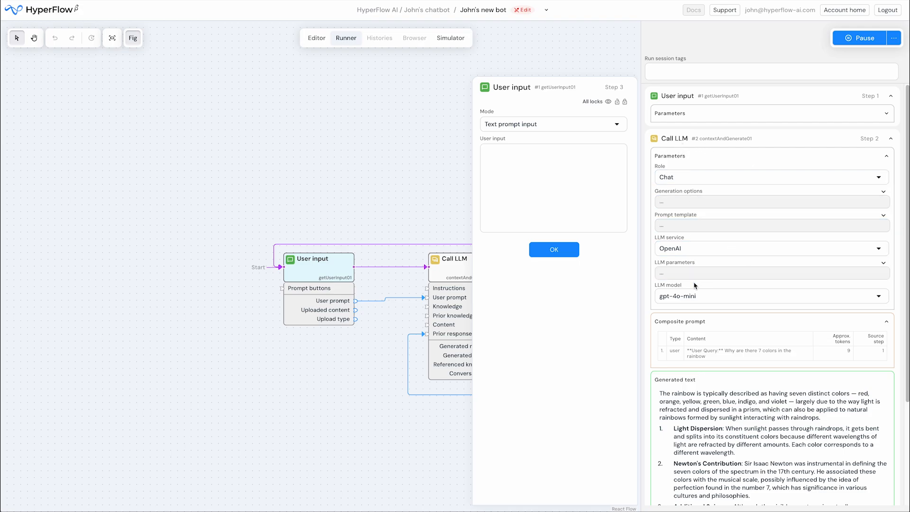
click(886, 159)
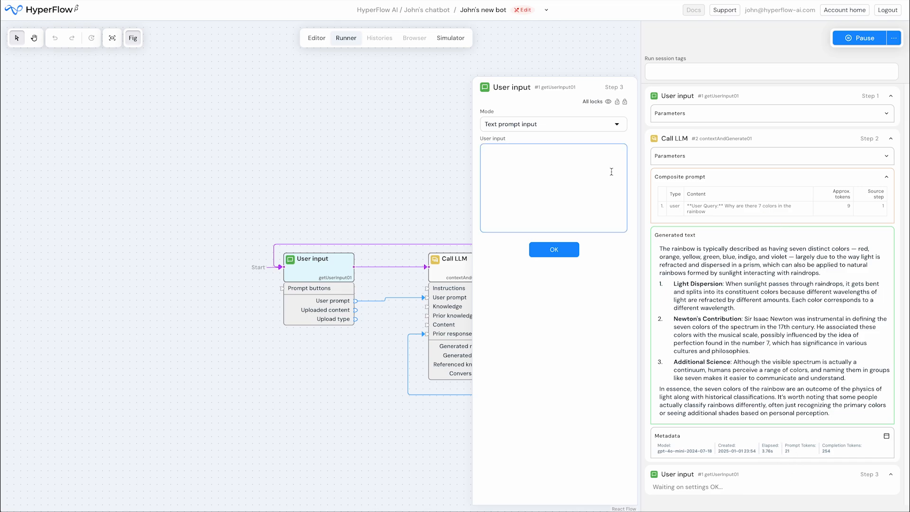
Submit the follow-up prompt "Why is it in the shape of an arc?" and confirm the Call LLM settings for its response
click(552, 169)
text(WHy is it in the shape of an arc?)
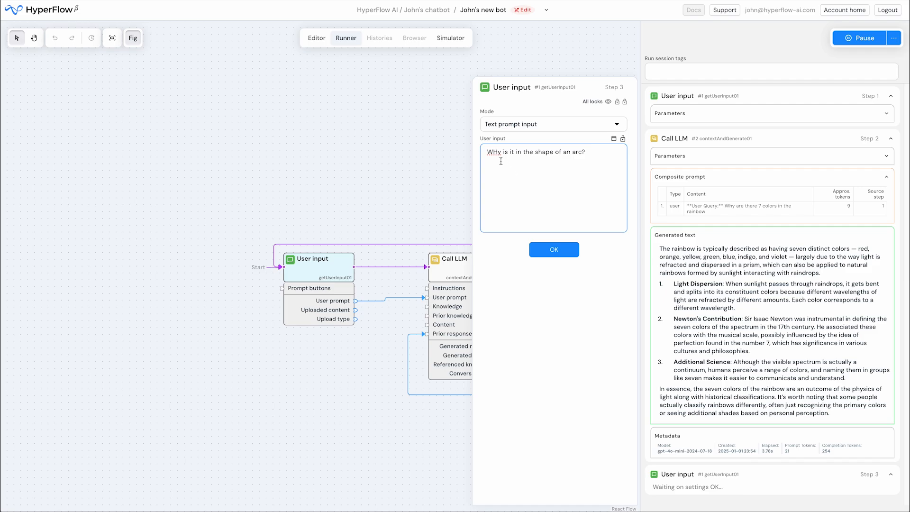
drag(494, 150, 497, 150)
text(h)
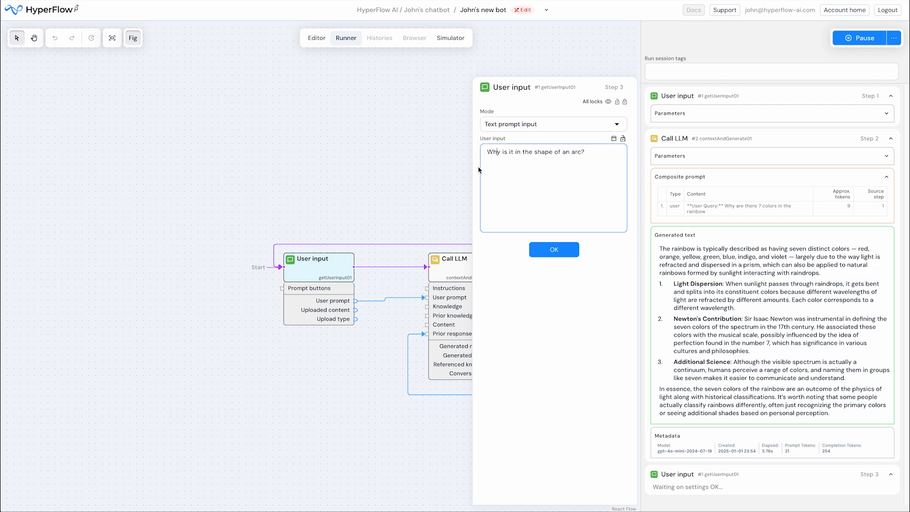
click(555, 250)
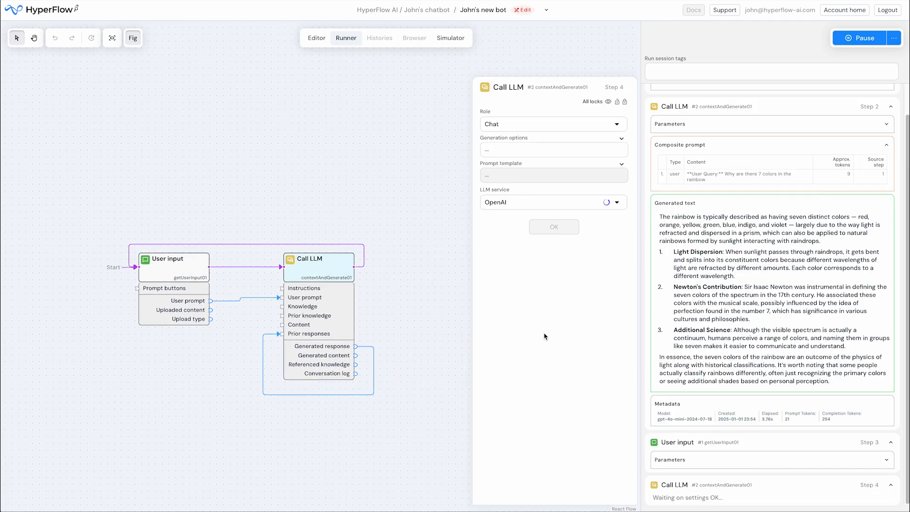
click(566, 282)
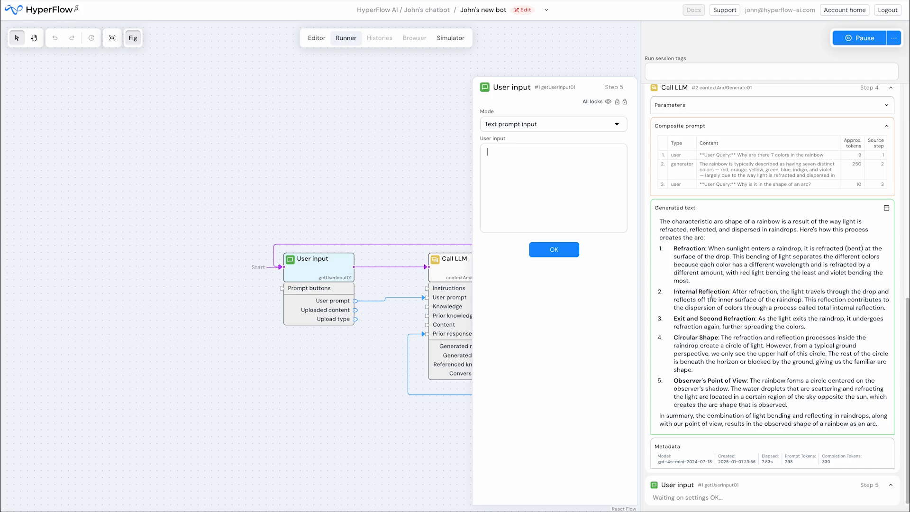
Review the composite prompts and generated texts in the run log, and return to the flow-graph editor
scroll(712, 294, up, 1)
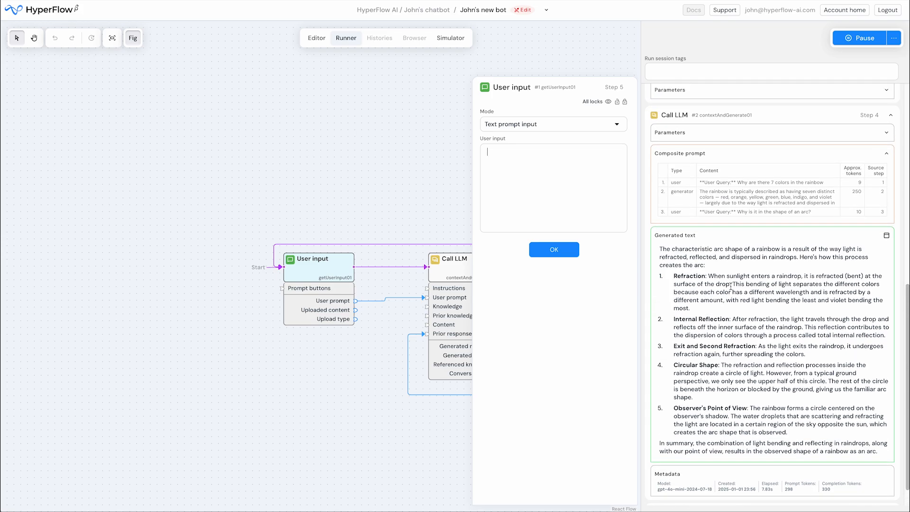
scroll(730, 285, up, 10)
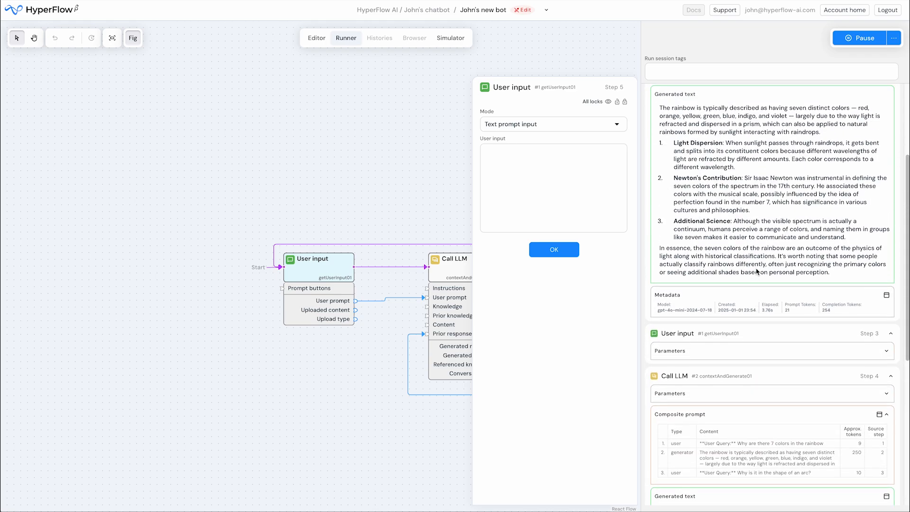
scroll(756, 271, up, 5)
scroll(756, 271, down, 8)
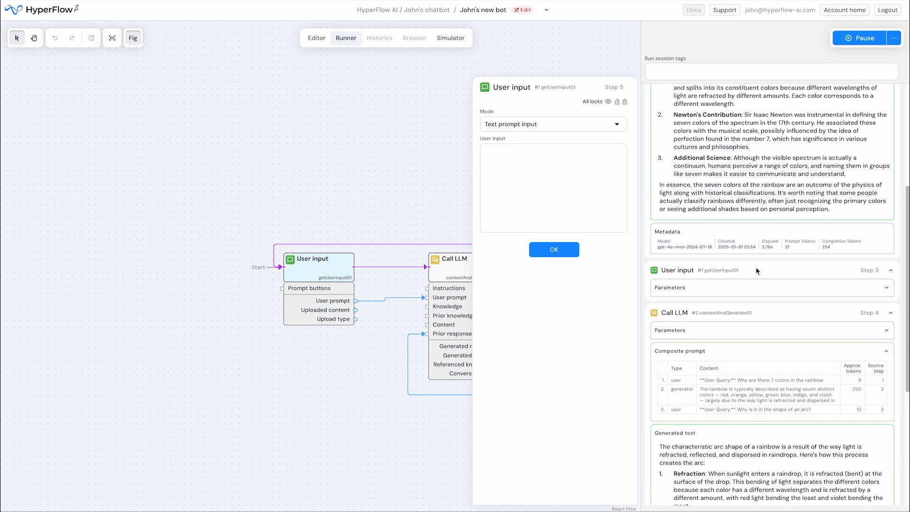
scroll(756, 271, down, 9)
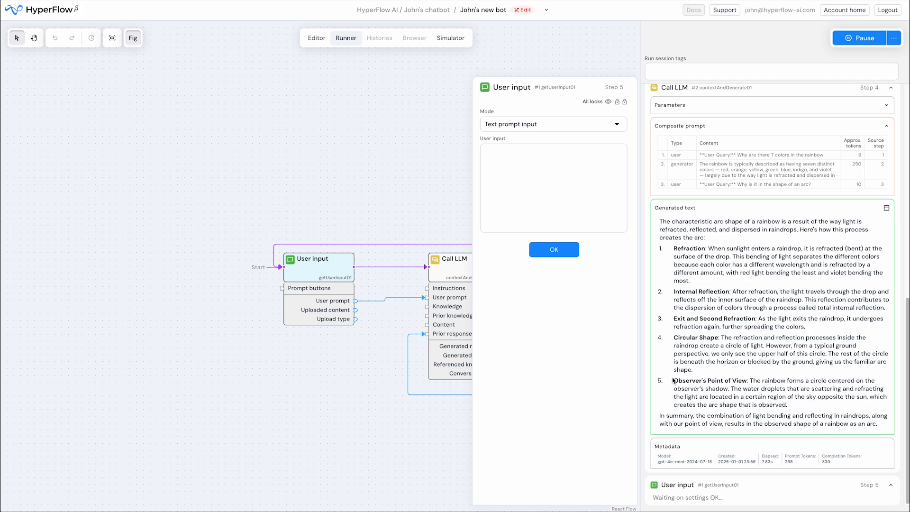
click(316, 38)
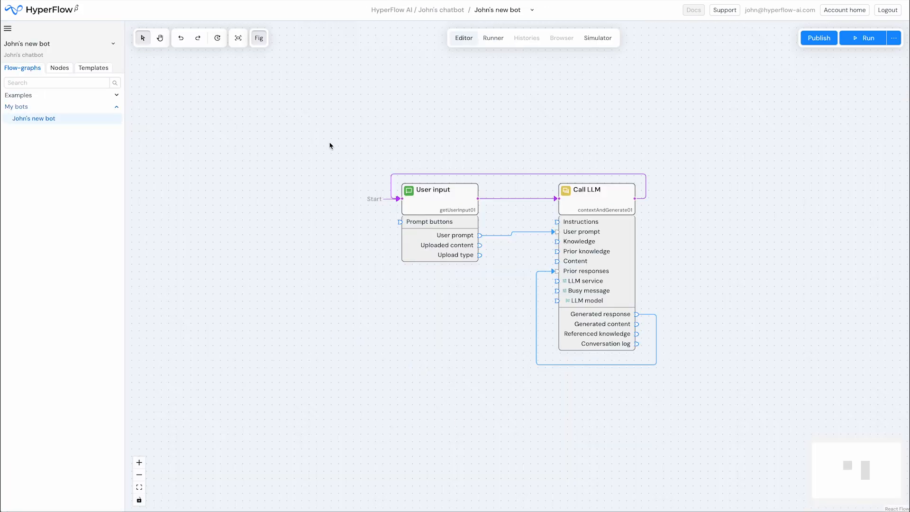
Inspect the settings of the User input and Call LLM nodes in the flow-graph, and clear the selection
mouse_move(446, 195)
mouse_down()
mouse_move(421, 197)
mouse_move(461, 203)
mouse_move(432, 202)
mouse_up()
click(451, 202)
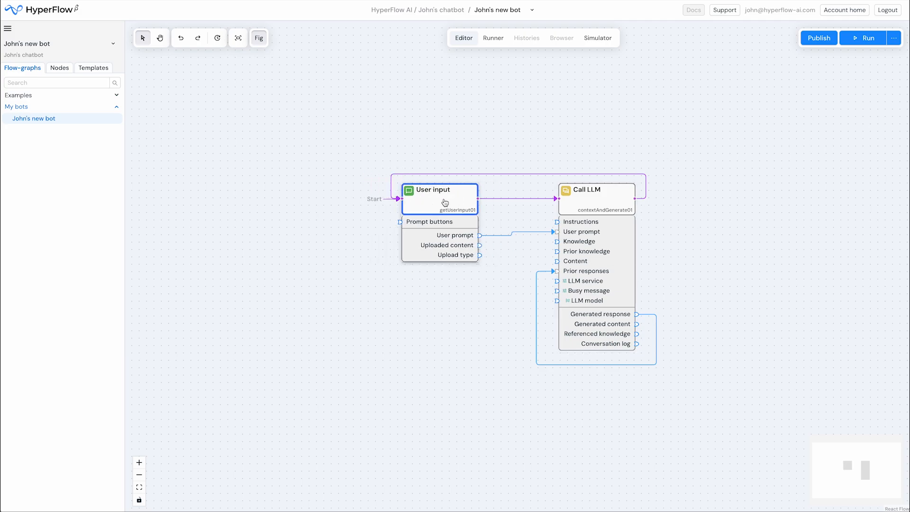
click(583, 202)
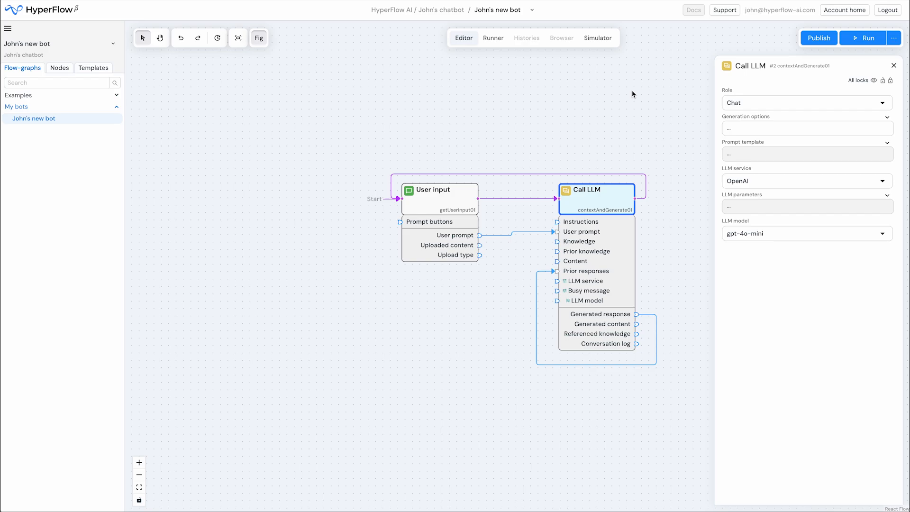
click(457, 84)
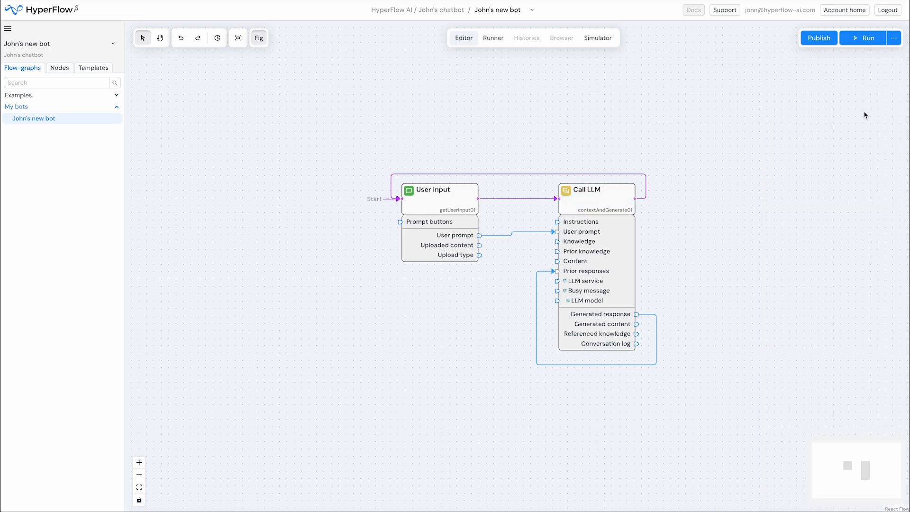
Examine the prompts and generated texts of Run 001 in the flow-graph run history, and close the history
click(894, 40)
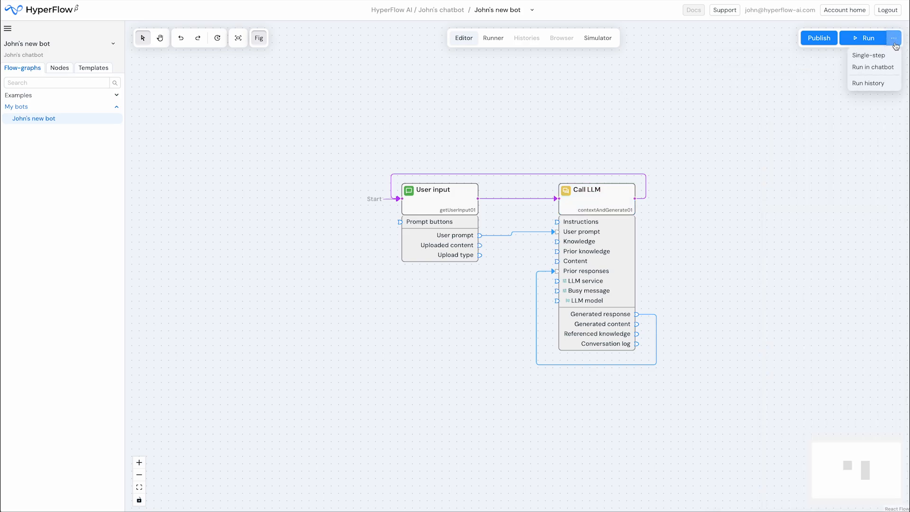
click(876, 83)
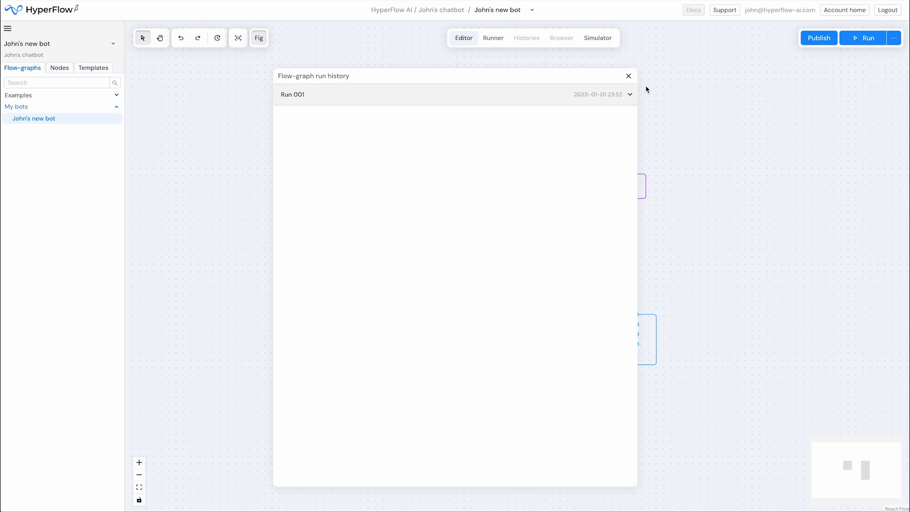
click(630, 94)
scroll(354, 208, down, 4)
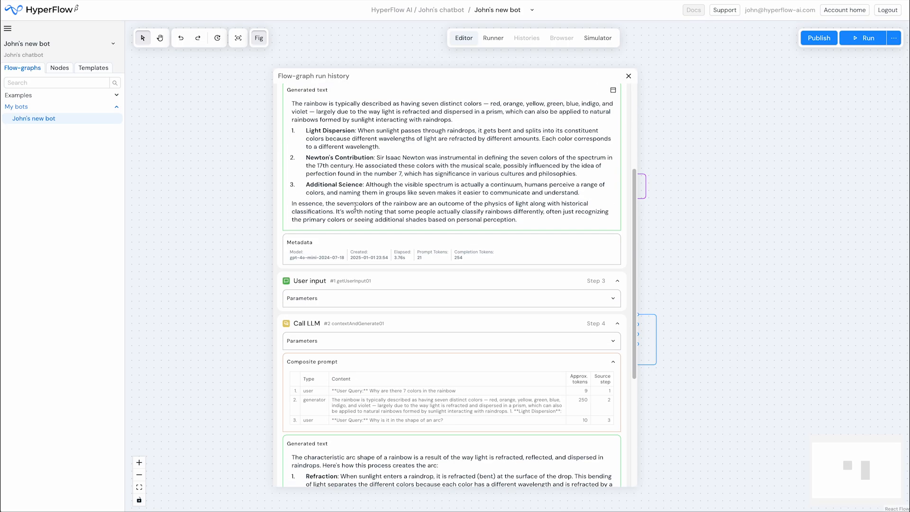
scroll(354, 207, down, 4)
scroll(356, 205, up, 7)
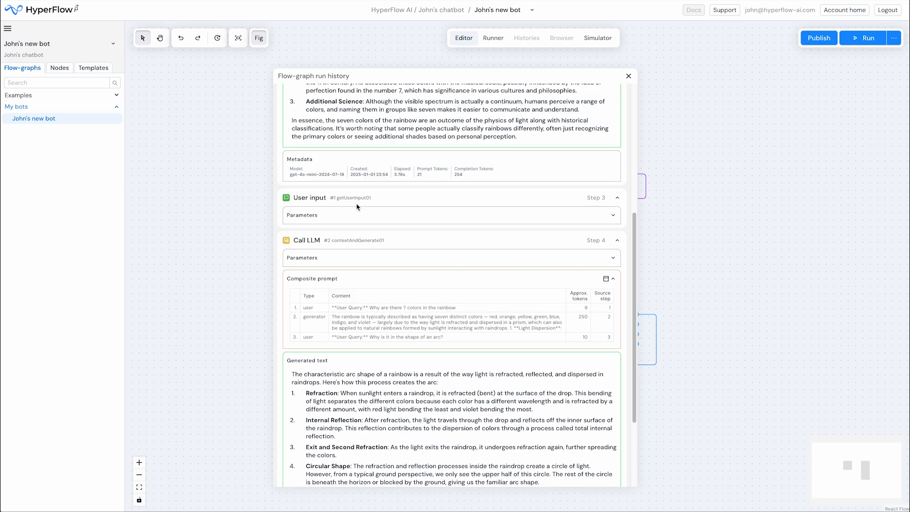
scroll(356, 203, up, 1)
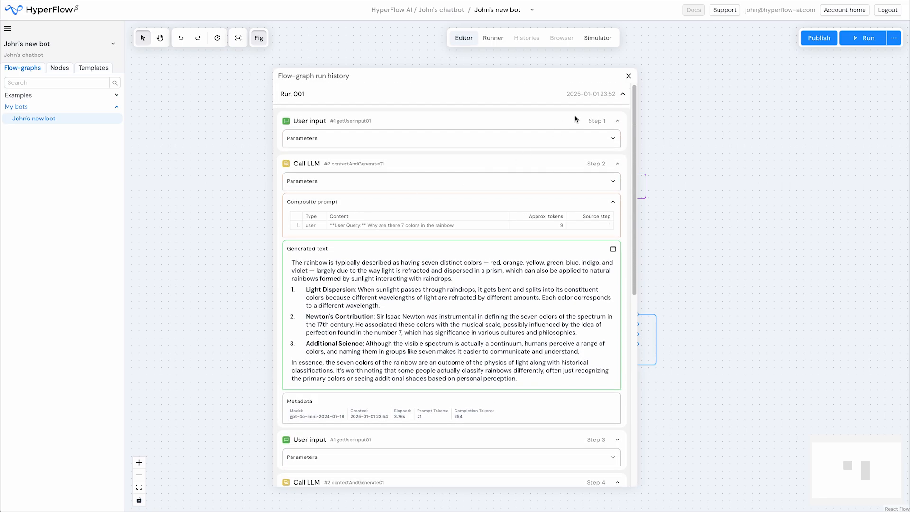
click(629, 77)
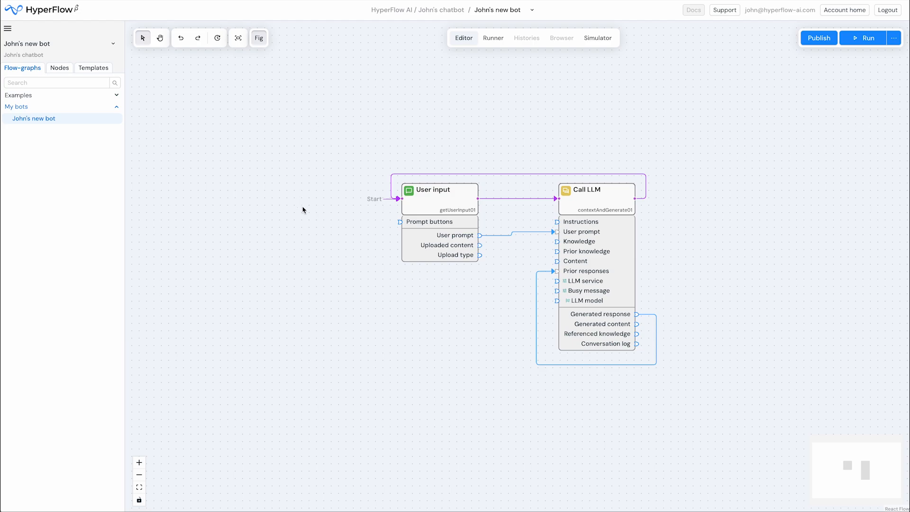